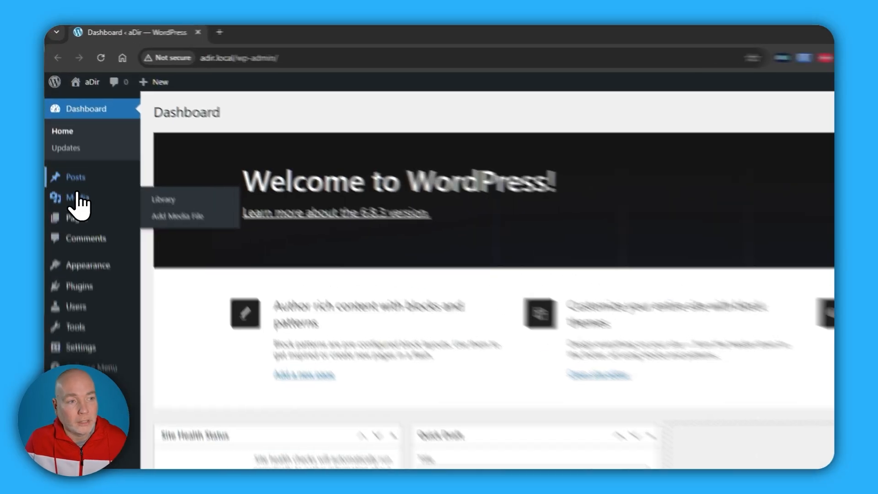
# - Move the "Hello world!" post to the trash
pyautogui.click(65, 132)
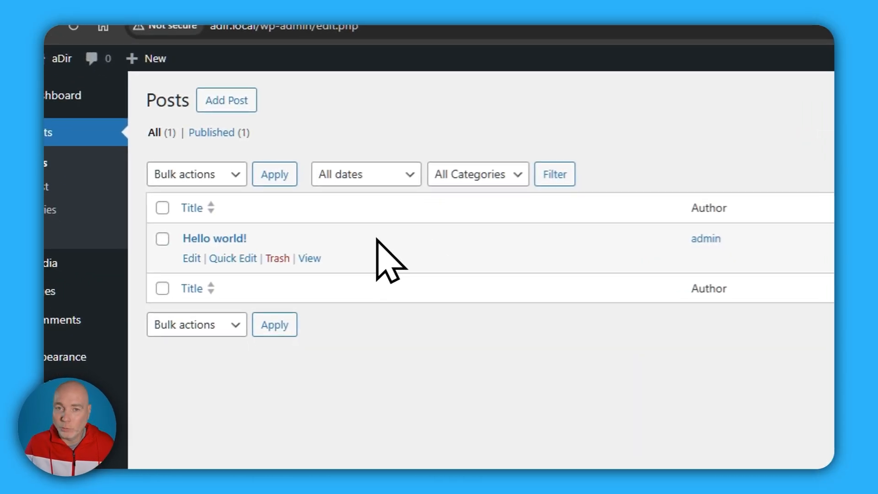
pyautogui.click(267, 262)
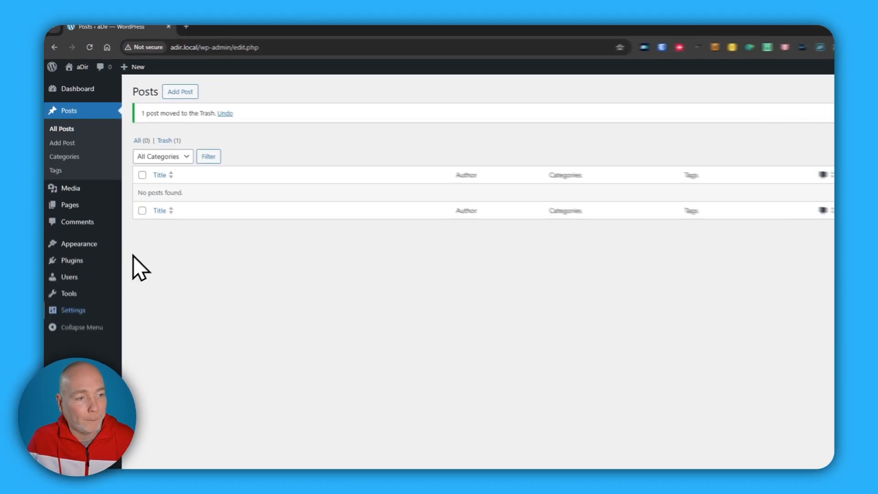
# - Save the permalink settings with the Post name structure
pyautogui.moveTo(67, 243)
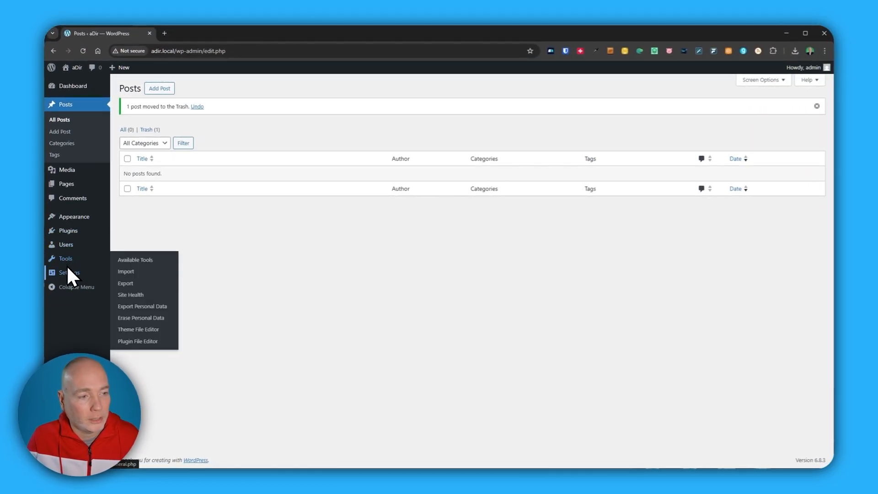
pyautogui.moveTo(69, 273)
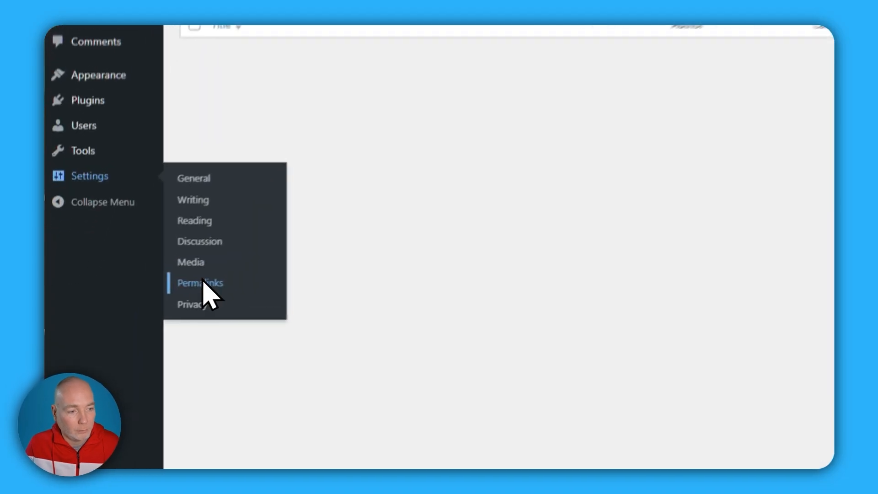
pyautogui.click(130, 331)
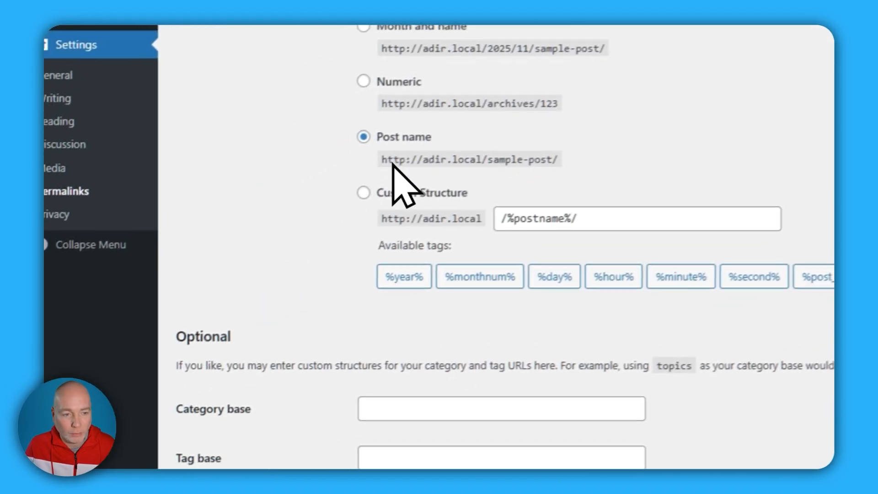
pyautogui.scroll(-2, 314, 411)
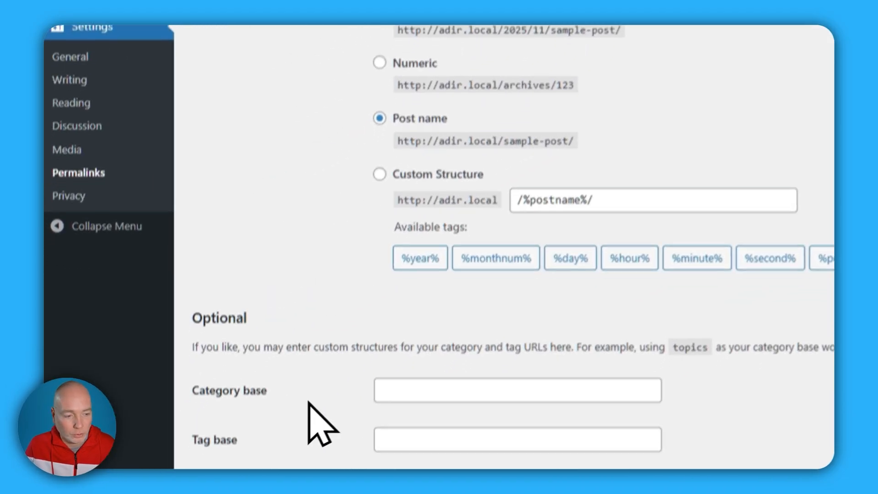
pyautogui.click(235, 447)
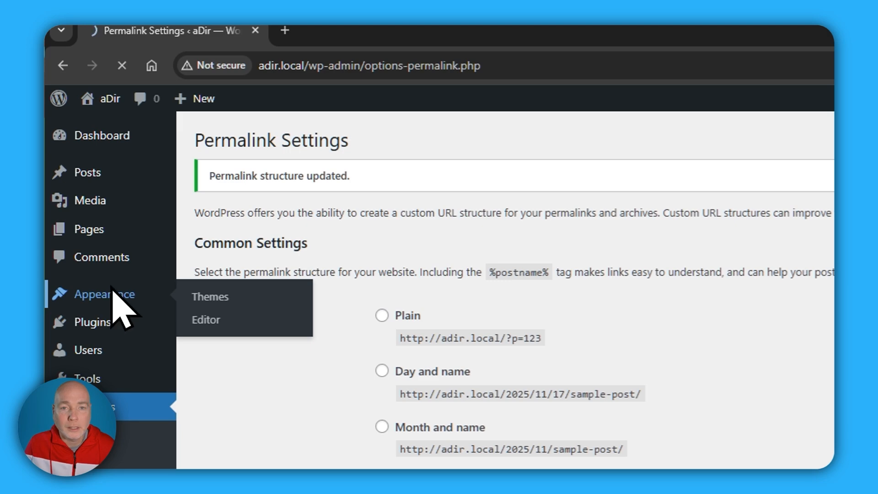
# - Upload and install the theme from bizlist-pro.zip, and activate it
pyautogui.click(112, 294)
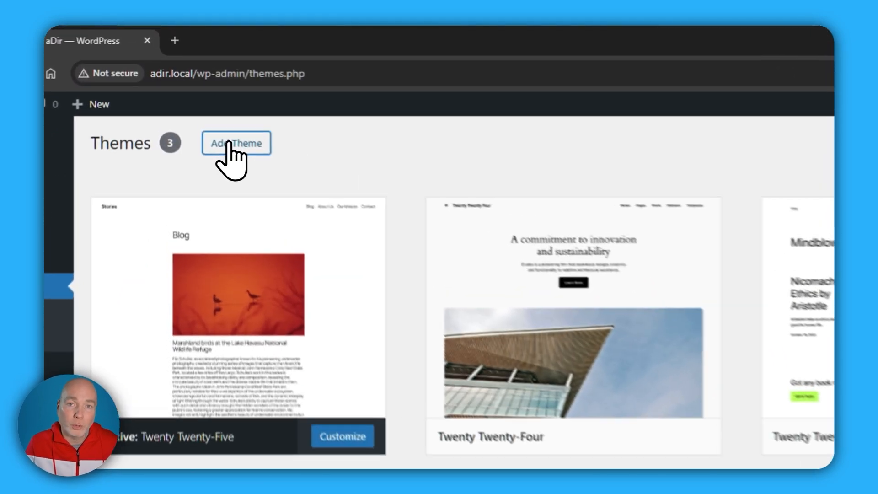
pyautogui.click(198, 95)
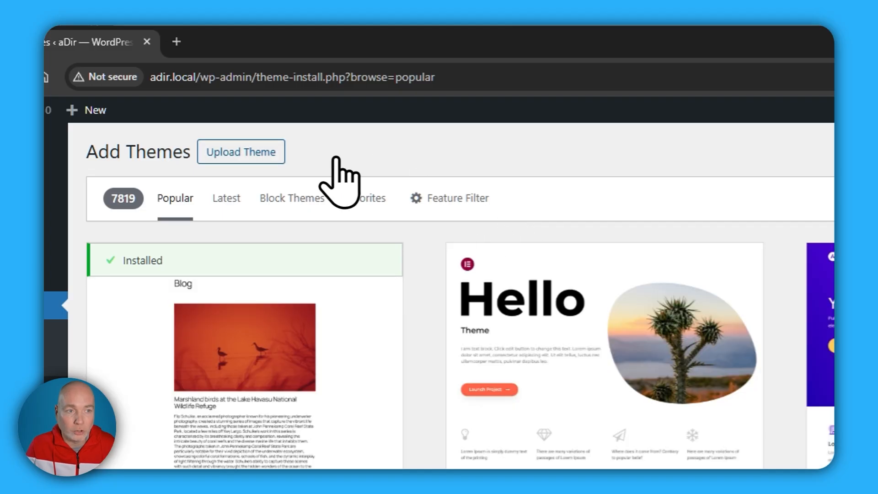
pyautogui.click(245, 155)
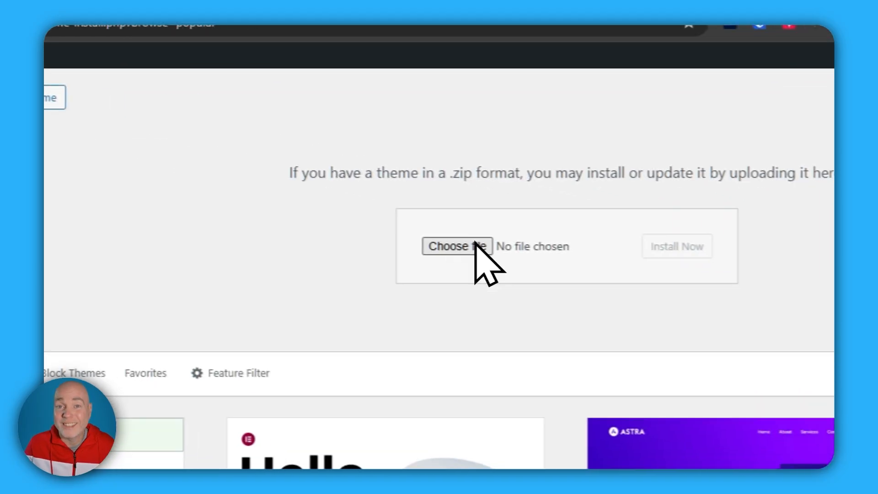
pyautogui.click(537, 262)
pyautogui.doubleClick(238, 195)
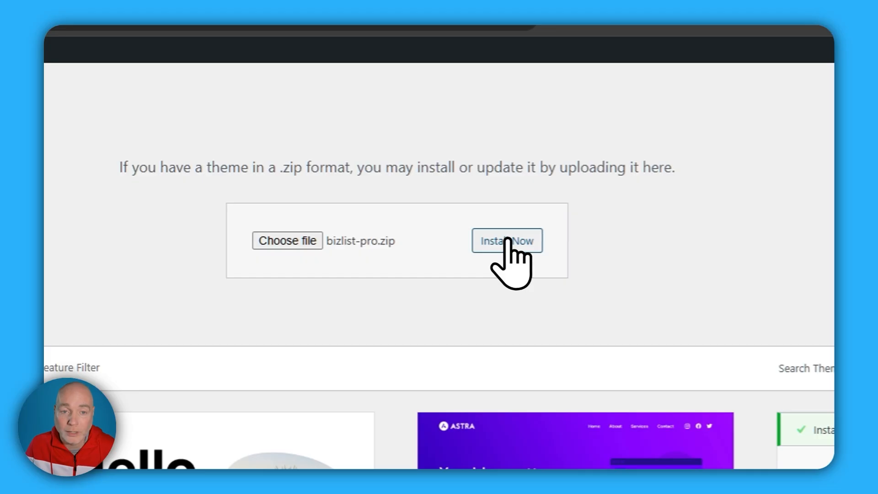
pyautogui.click(509, 239)
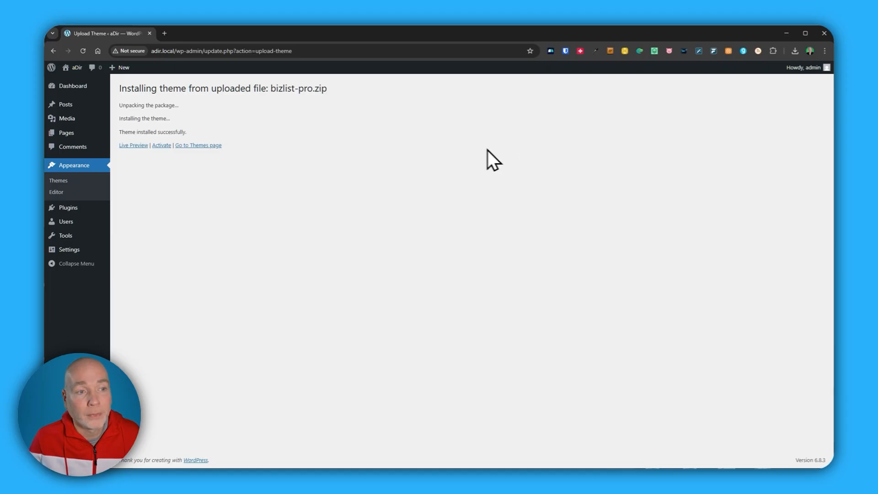
pyautogui.click(161, 145)
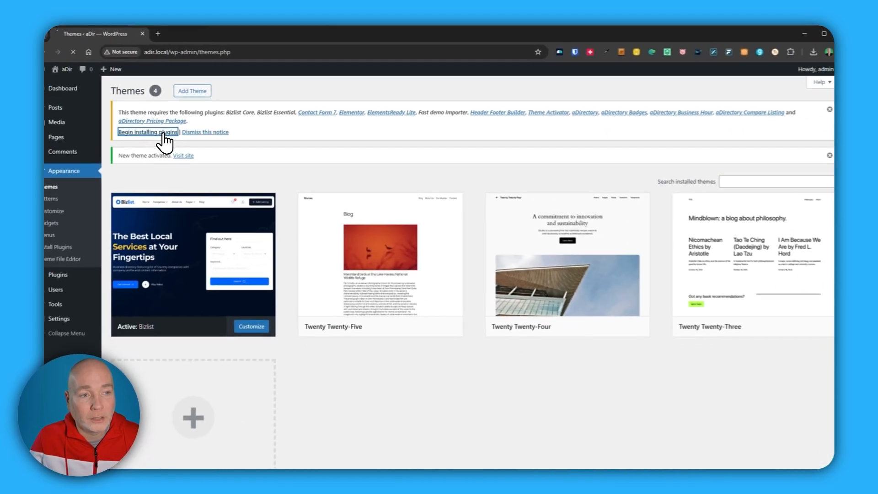
# - Bulk-install all the plugins required by the Bizlist theme
pyautogui.click(229, 231)
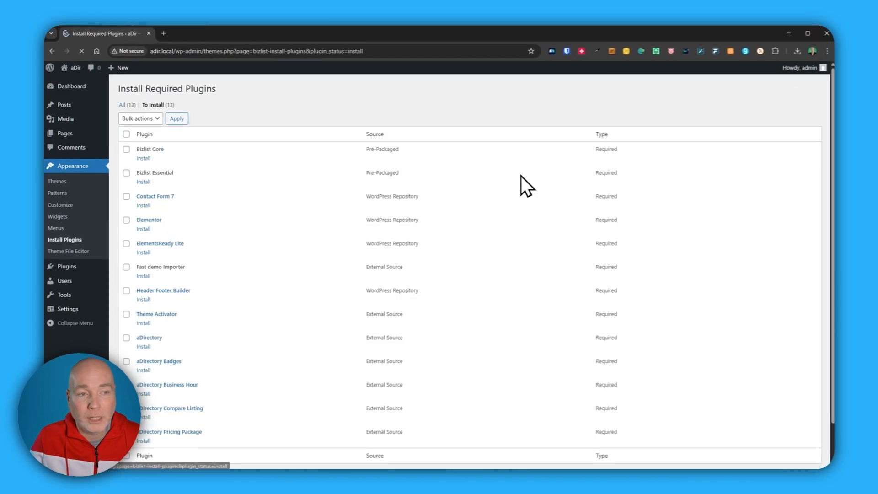
pyautogui.click(127, 133)
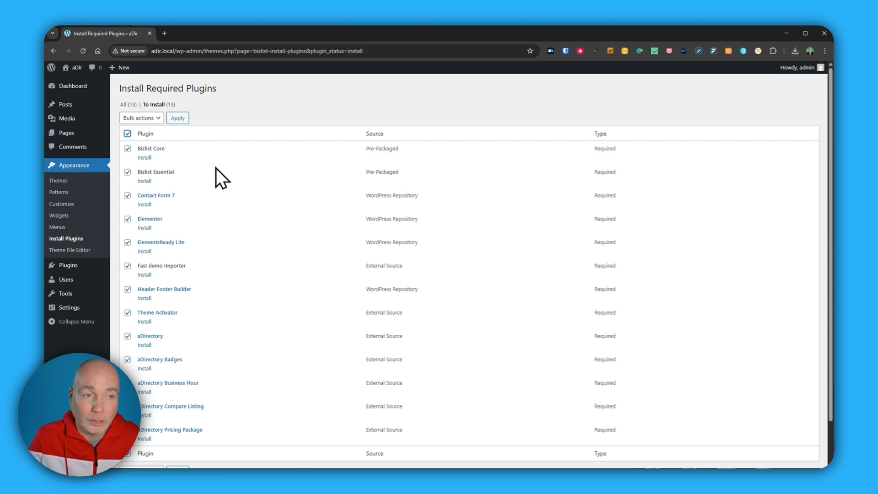
pyautogui.click(145, 119)
pyautogui.click(147, 133)
pyautogui.click(178, 119)
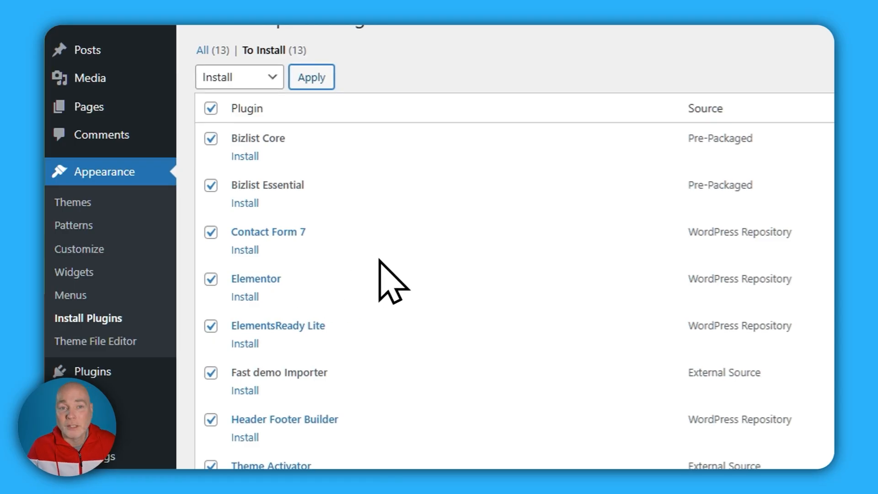
pyautogui.scroll(-2, 416, 233)
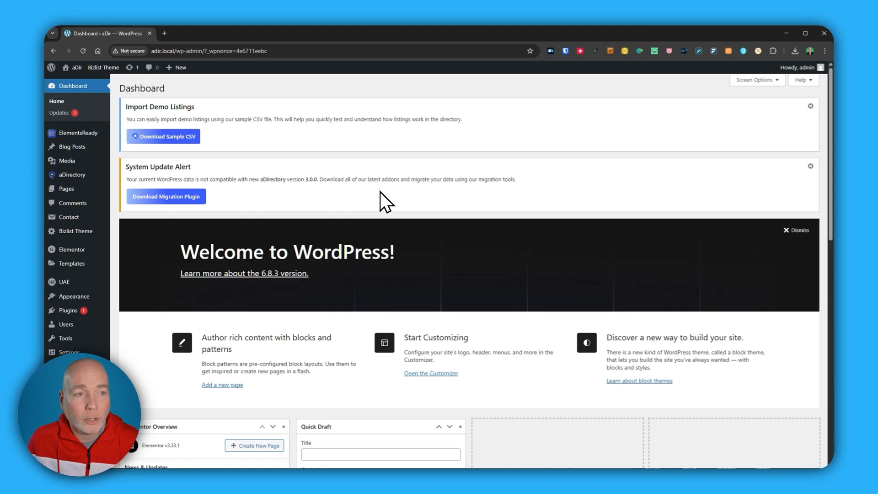
# - Download the sample listings CSV and upload sample (3).csv from Downloads to the aDirectory listings importer
pyautogui.click(186, 136)
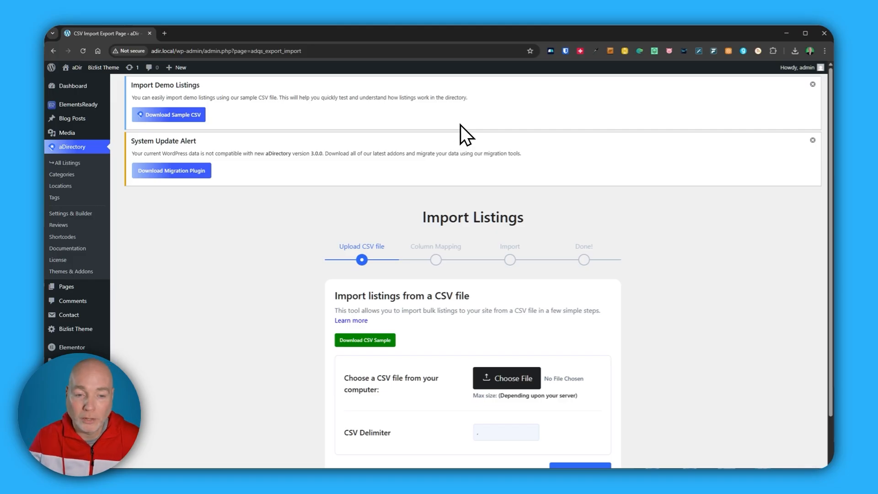
pyautogui.scroll(-2, 365, 238)
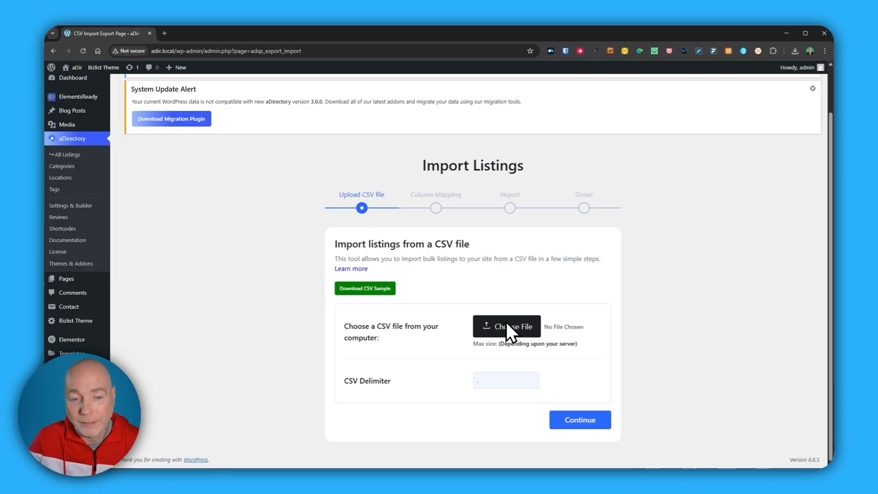
pyautogui.click(506, 324)
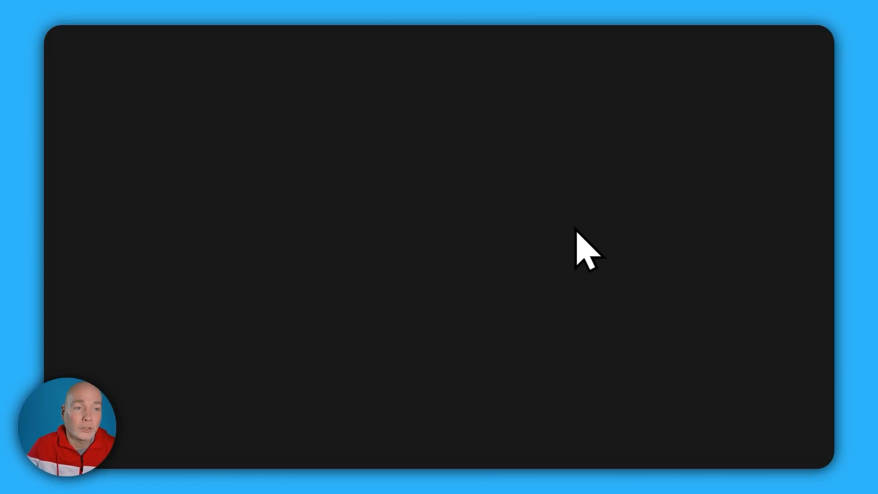
pyautogui.click(147, 201)
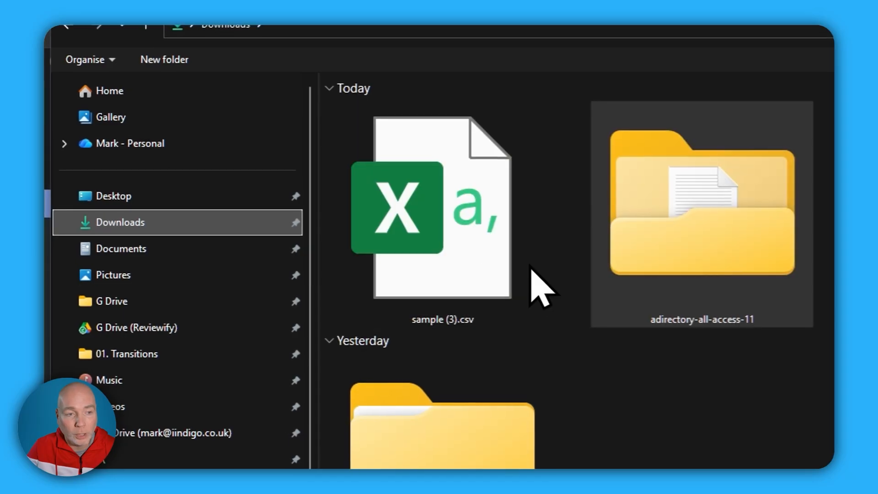
pyautogui.doubleClick(447, 229)
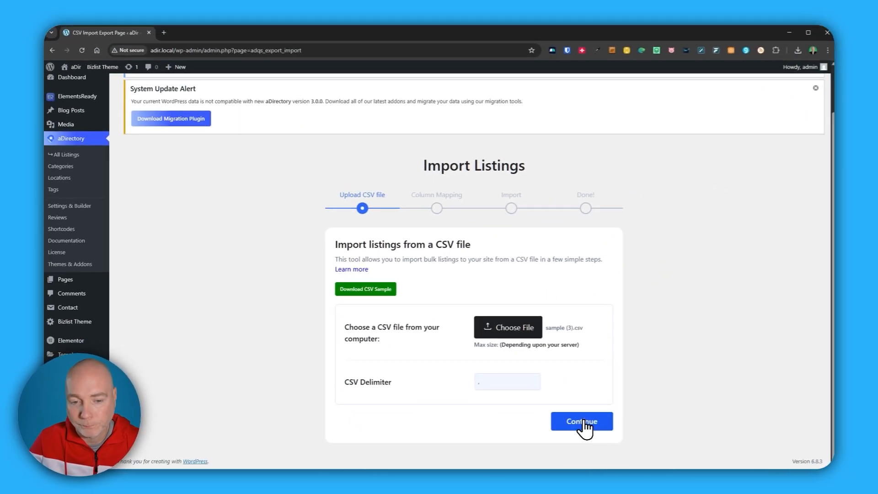
pyautogui.click(584, 422)
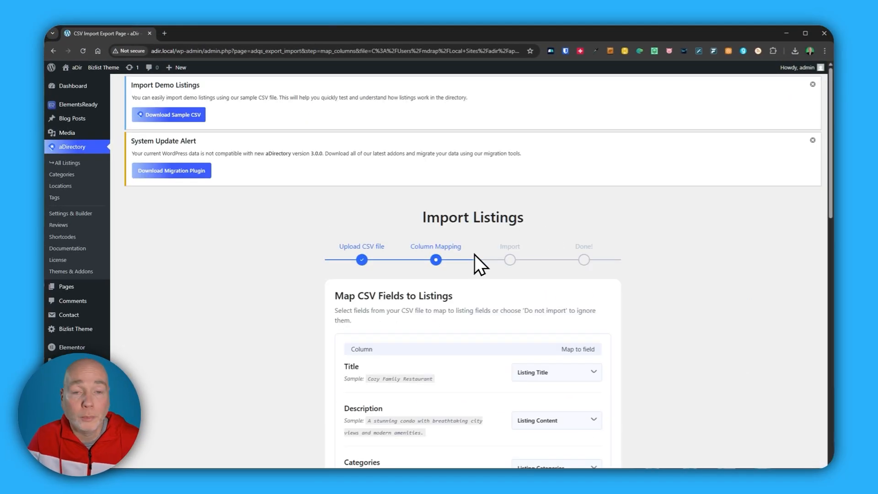
# - Import the sample listings with the suggested CSV column mapping and look through them in the All Listings table
pyautogui.scroll(-4, 476, 257)
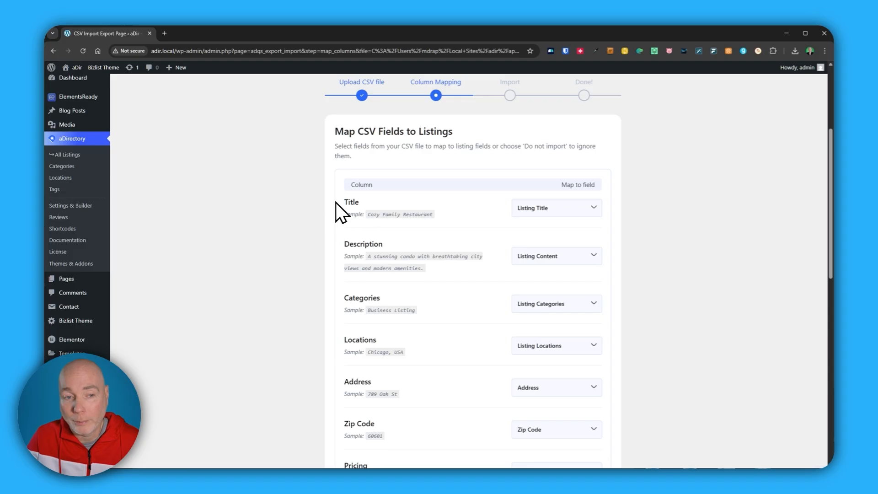
pyautogui.scroll(-1, 503, 204)
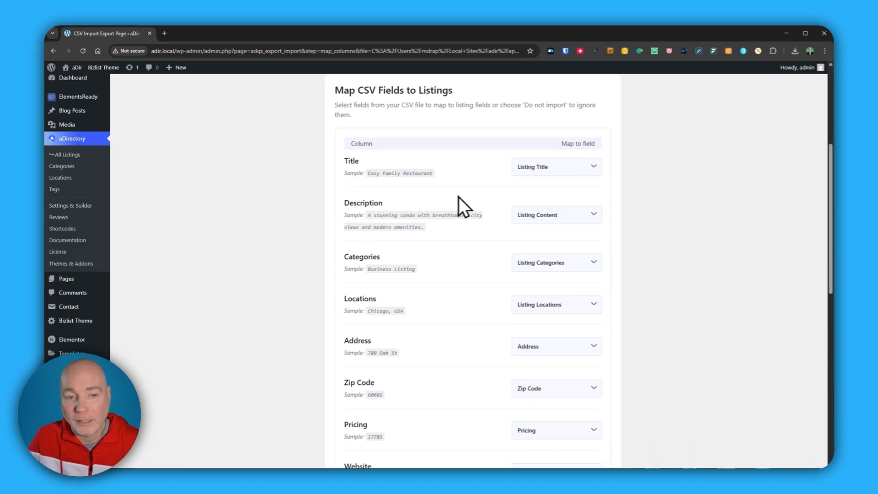
pyautogui.scroll(-1, 526, 217)
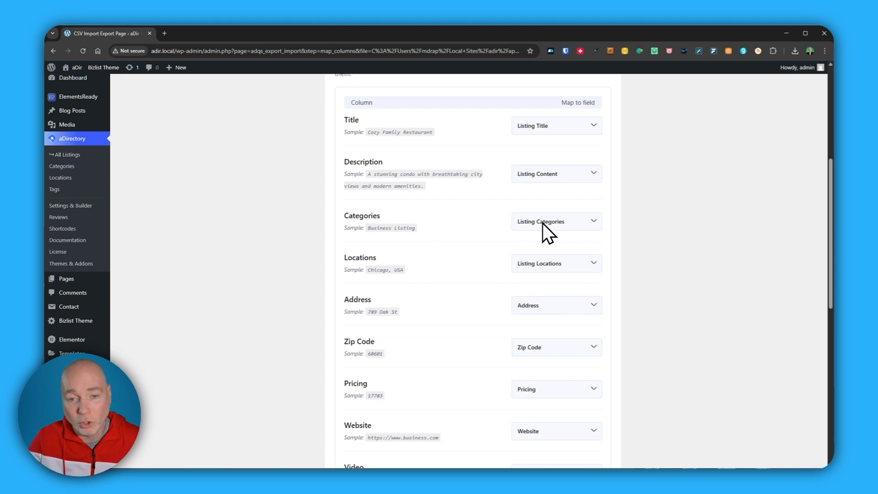
pyautogui.scroll(-2, 543, 223)
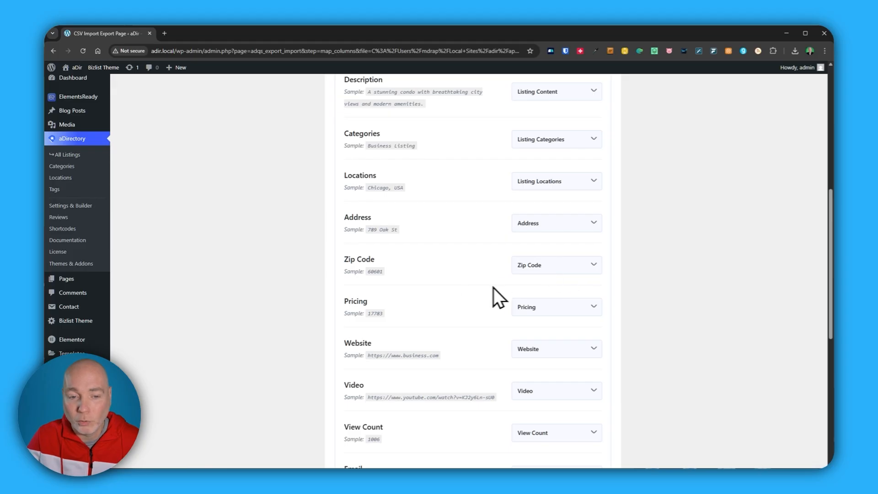
pyautogui.scroll(-3, 458, 295)
pyautogui.scroll(-1, 455, 320)
pyautogui.scroll(-2, 458, 321)
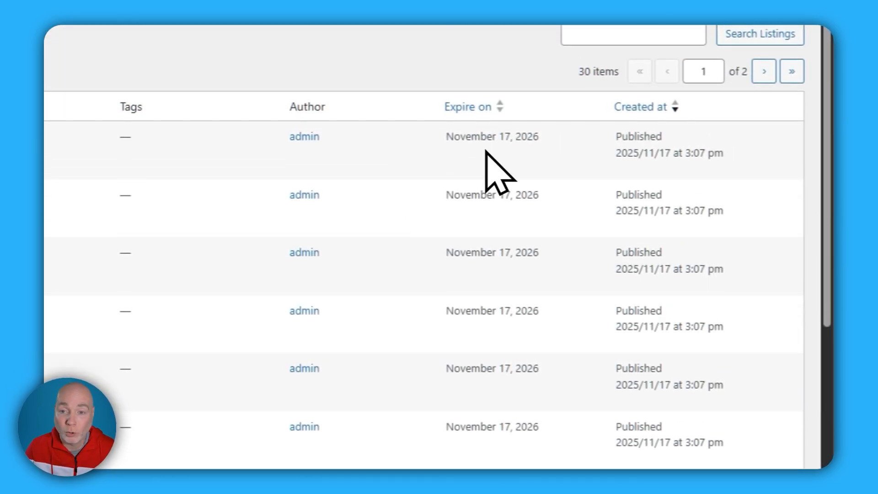
pyautogui.scroll(-5, 504, 362)
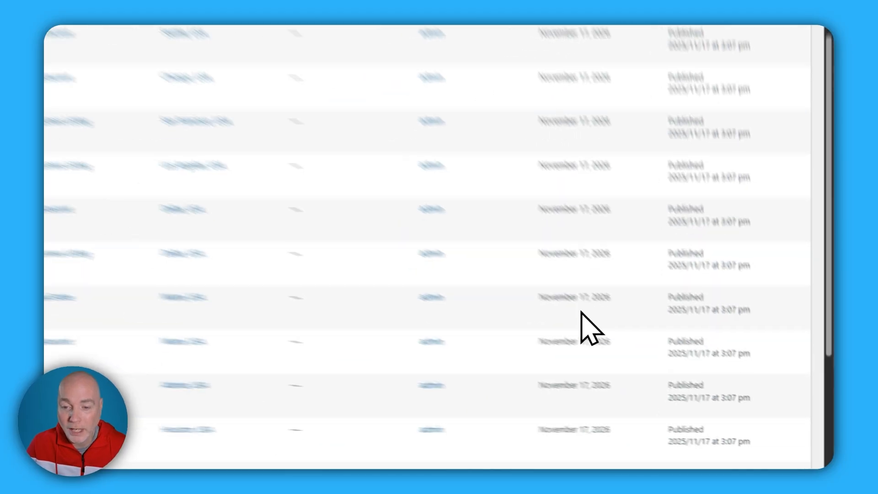
pyautogui.scroll(-4, 581, 311)
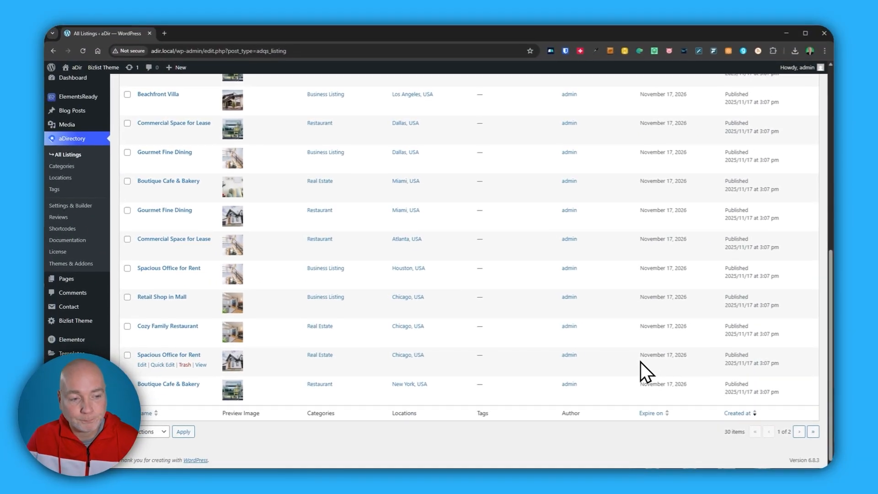
pyautogui.scroll(12, 642, 361)
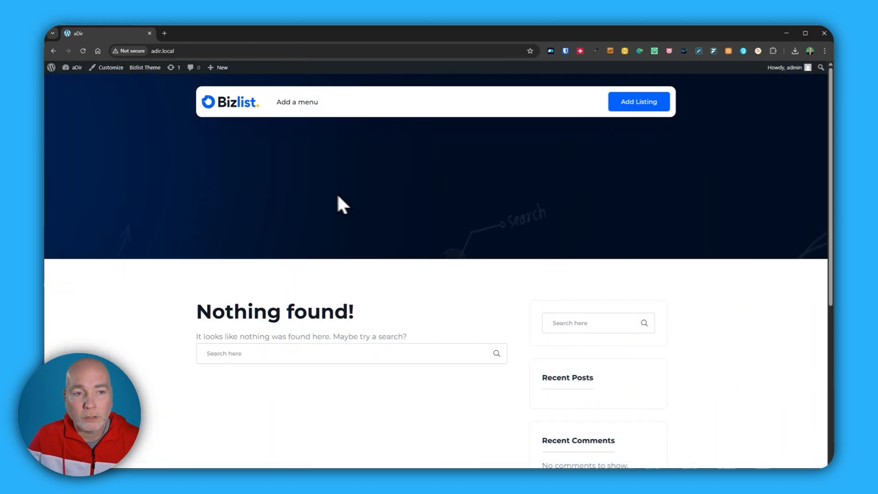
# - Set the site's homepage to the static page All Listings, publish the change and view the front page
pyautogui.scroll(-6, 432, 271)
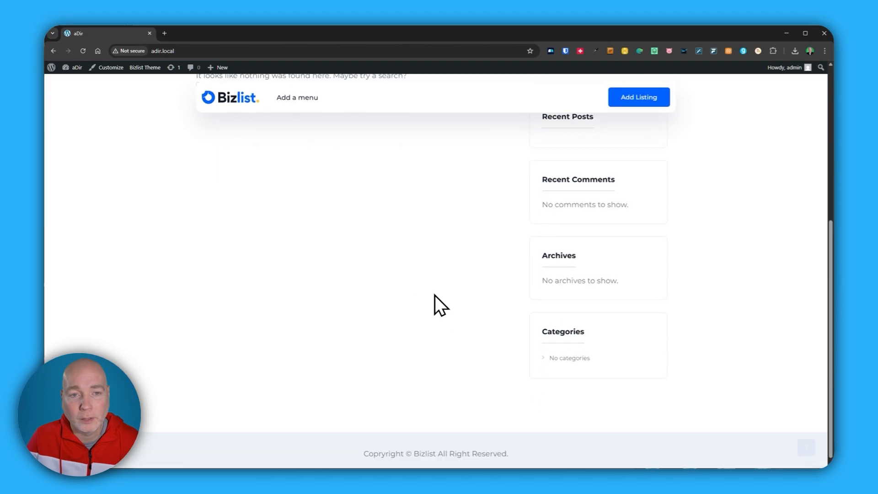
pyautogui.scroll(5, 435, 303)
pyautogui.scroll(2, 307, 229)
pyautogui.click(116, 68)
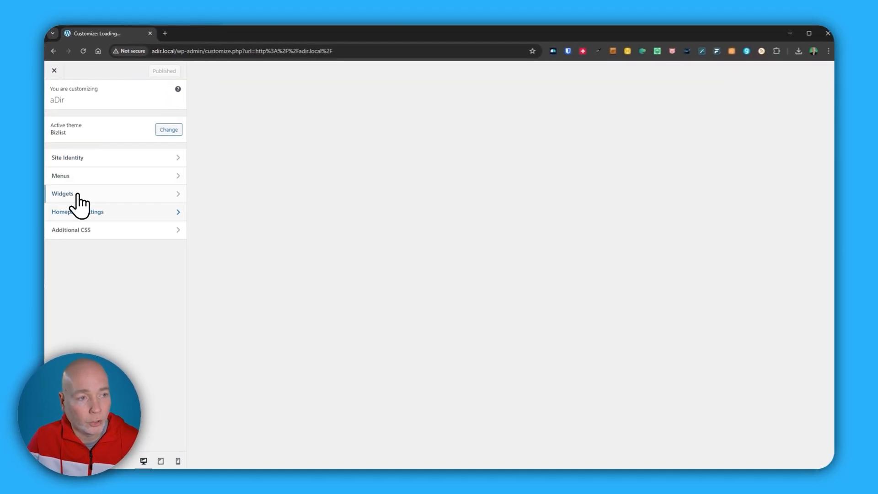
pyautogui.click(89, 211)
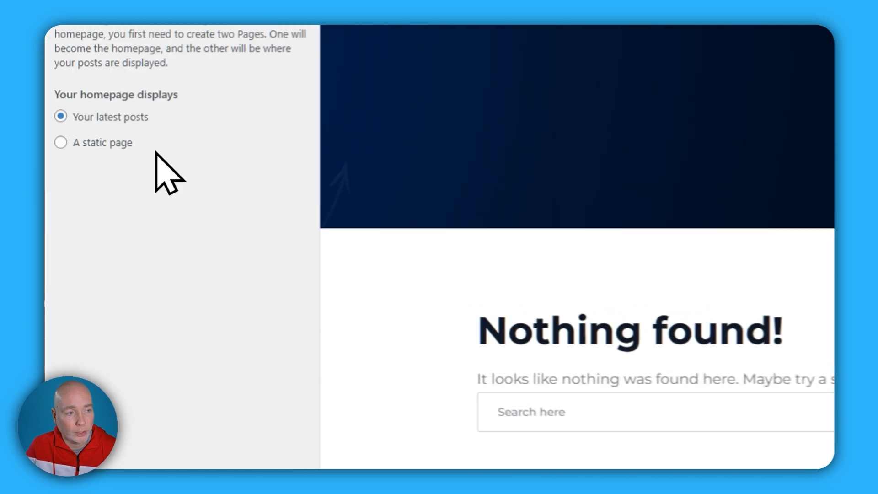
pyautogui.click(61, 139)
pyautogui.click(154, 207)
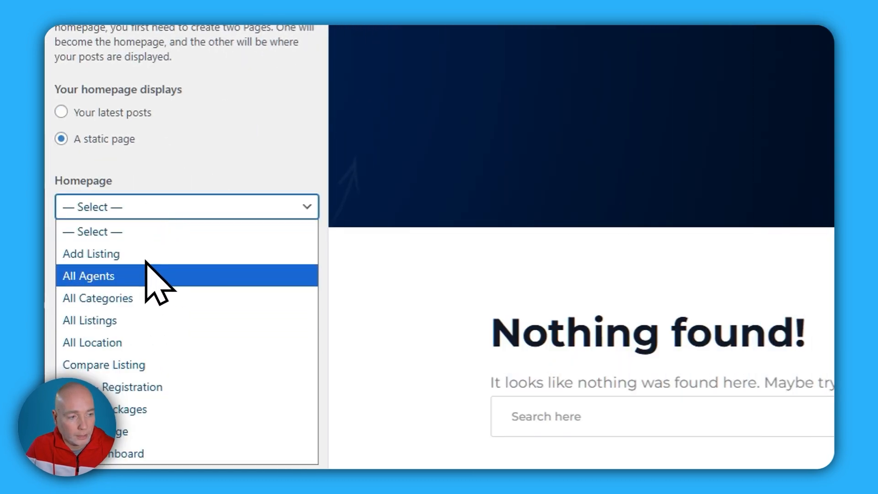
pyautogui.click(143, 320)
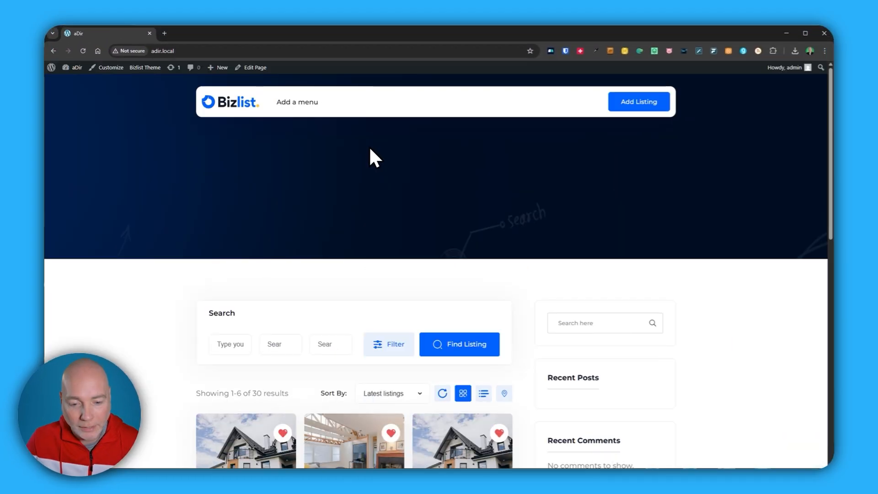
pyautogui.scroll(-4, 371, 160)
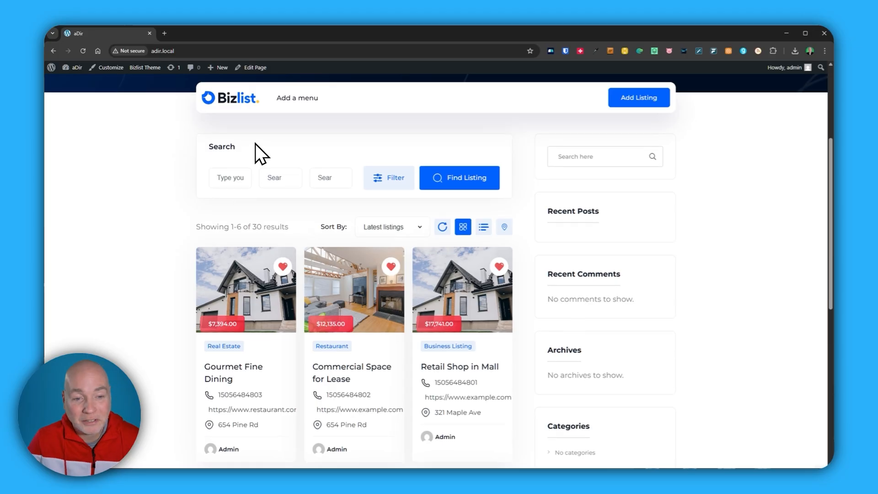
# - Look through the imported listing cards on the front page down to the pagination
pyautogui.scroll(-3, 202, 156)
pyautogui.scroll(-2, 333, 204)
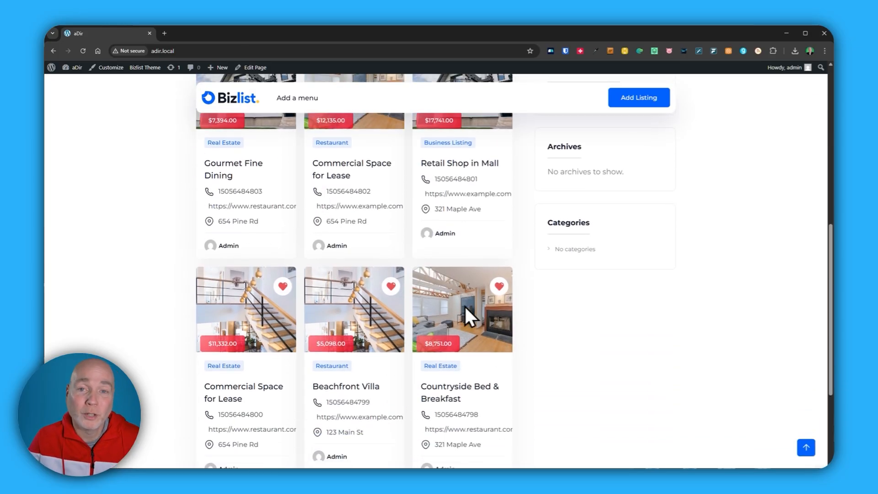
pyautogui.scroll(-2, 340, 299)
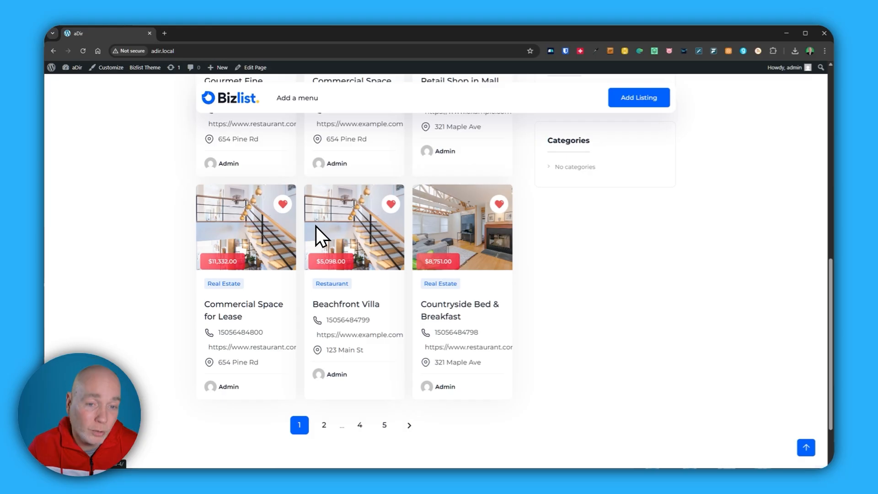
pyautogui.scroll(4, 423, 247)
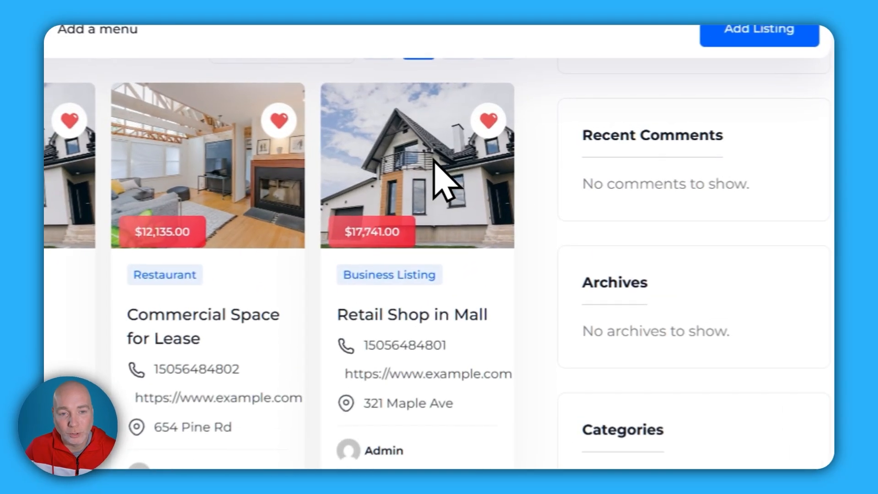
# - Open the Retail Shop in Mall listing and review its description, contact section, map and video section
pyautogui.click(434, 158)
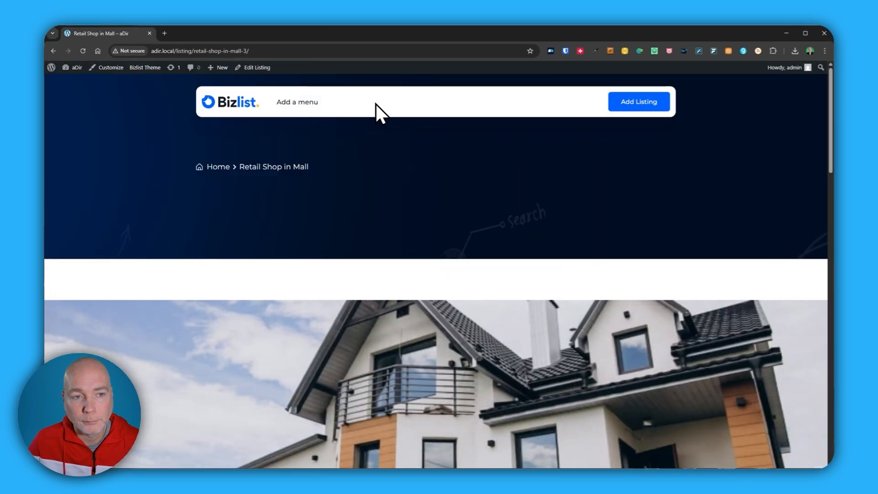
pyautogui.scroll(-4, 373, 103)
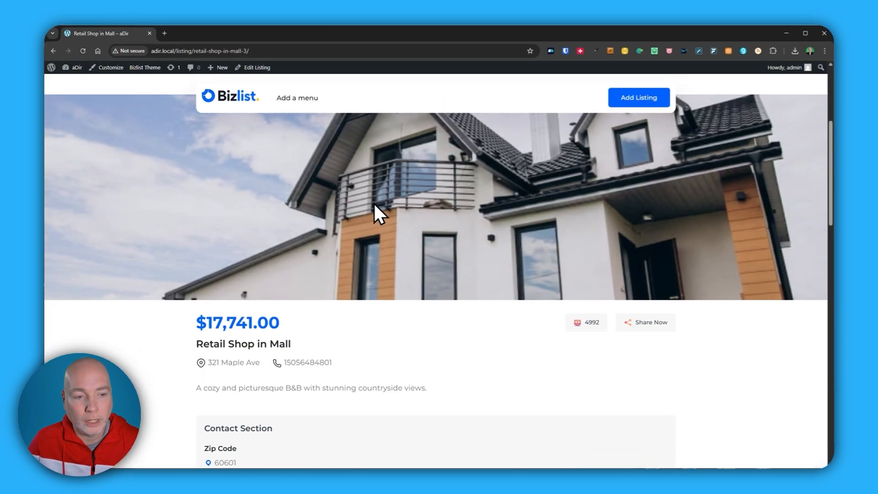
pyautogui.scroll(-3, 376, 212)
pyautogui.scroll(-2, 352, 193)
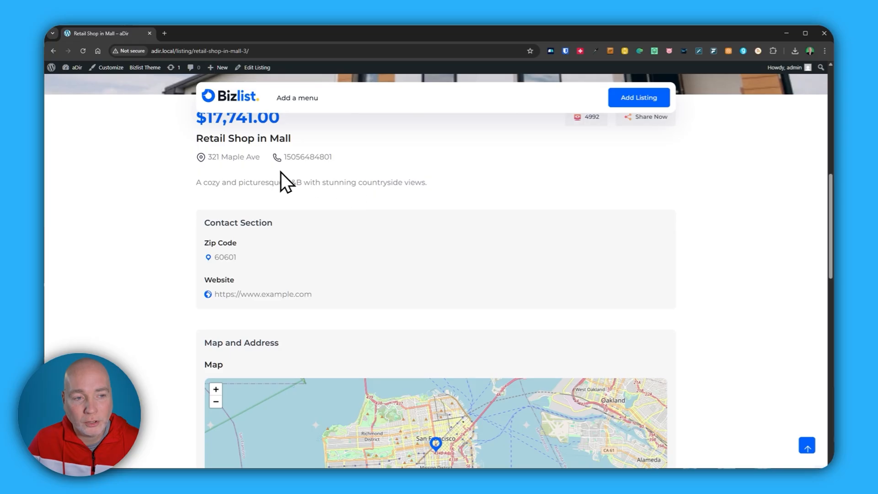
pyautogui.scroll(-1, 256, 174)
pyautogui.scroll(-2, 268, 228)
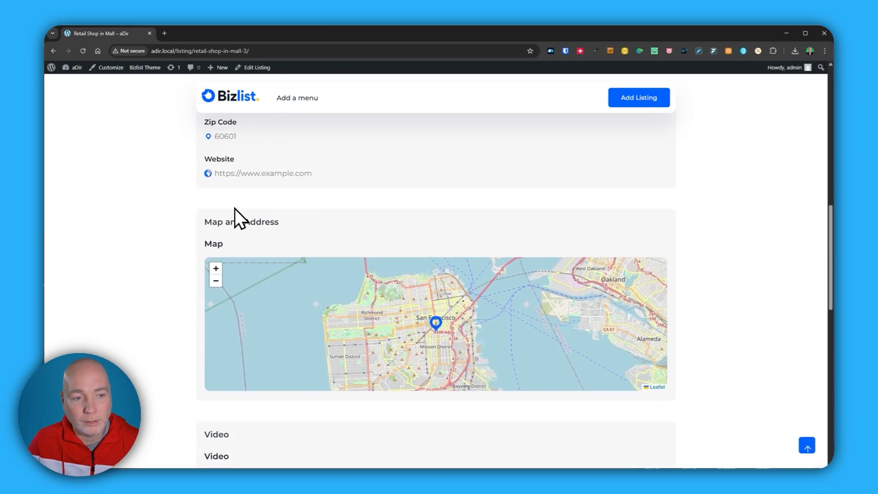
pyautogui.scroll(-2, 331, 259)
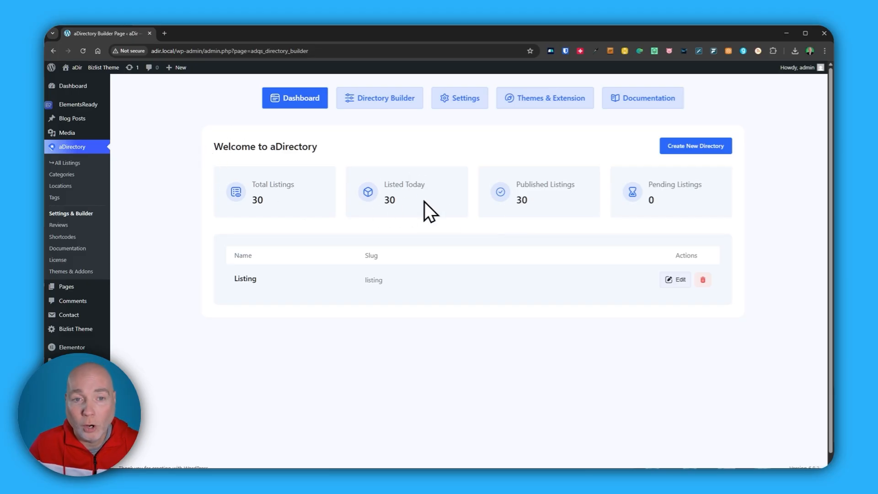
# - Review aDirectory's General settings, covering Listing Management, Display Settings, User Permissions and the available currencies
pyautogui.click(474, 101)
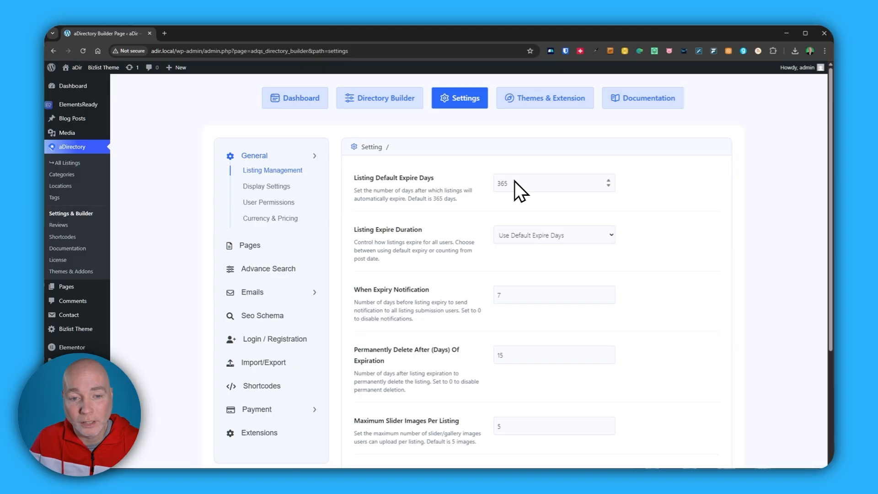
pyautogui.scroll(-3, 513, 181)
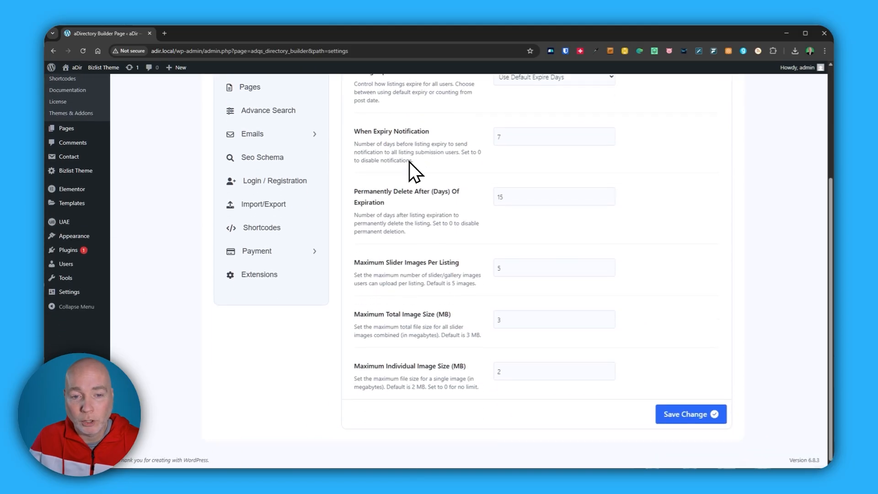
pyautogui.scroll(4, 398, 234)
pyautogui.click(252, 187)
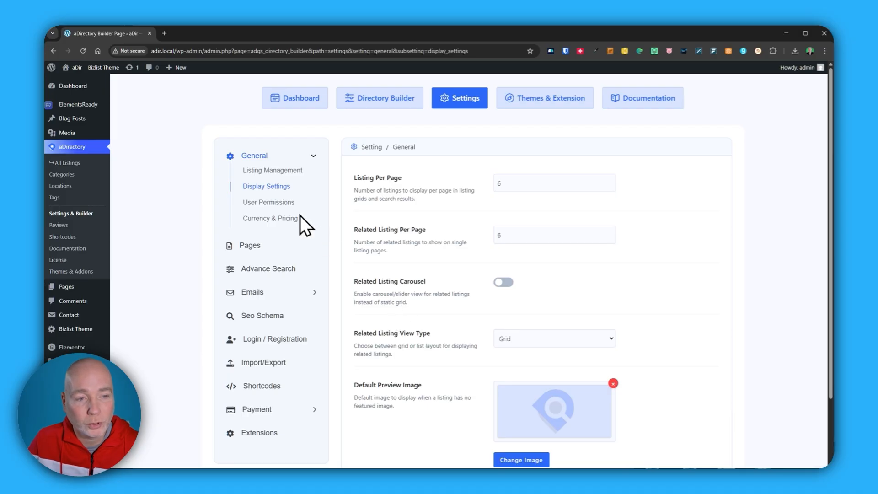
pyautogui.click(268, 202)
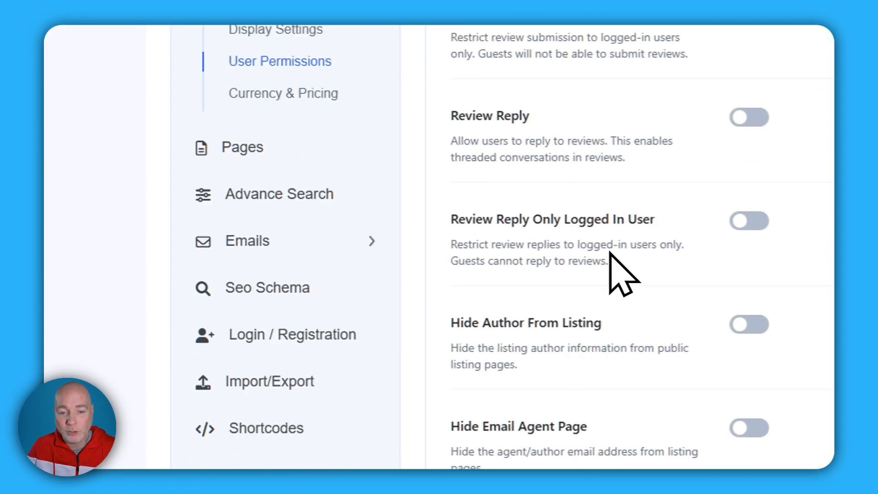
pyautogui.scroll(4, 611, 254)
pyautogui.click(313, 262)
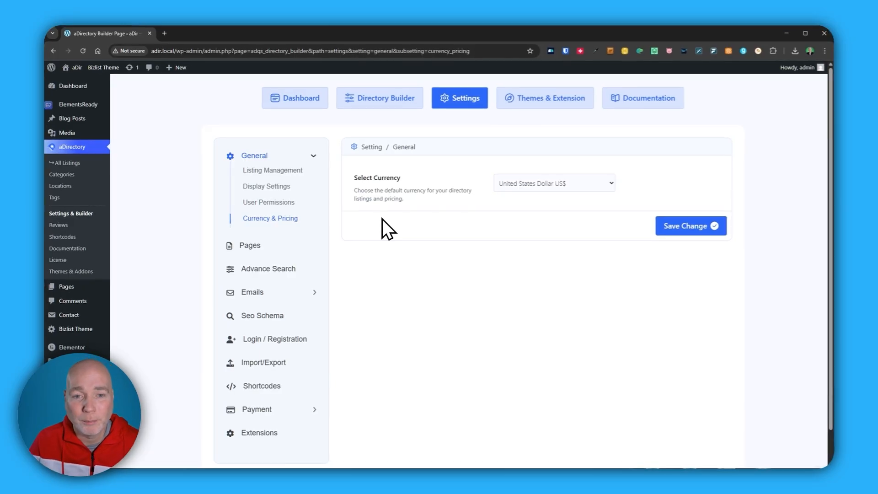
pyautogui.click(521, 184)
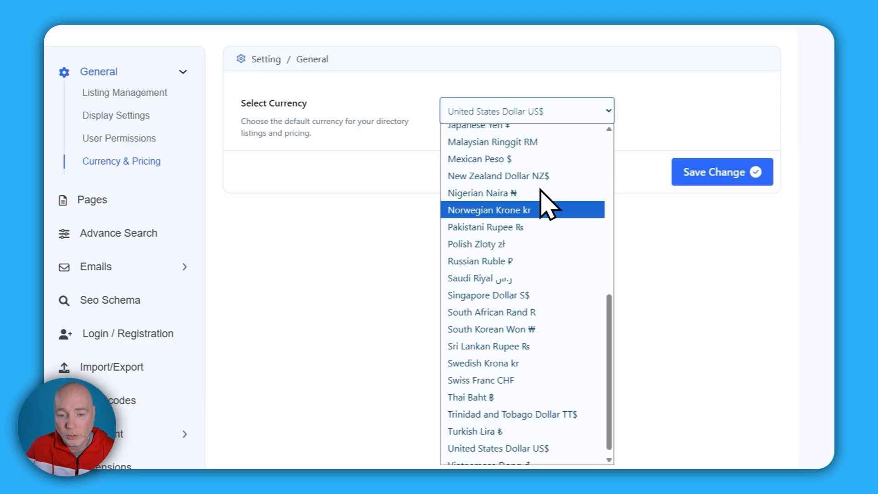
# - Review aDirectory's Pages settings and the Advance Search options for filters, button texts and sorting
pyautogui.click(92, 200)
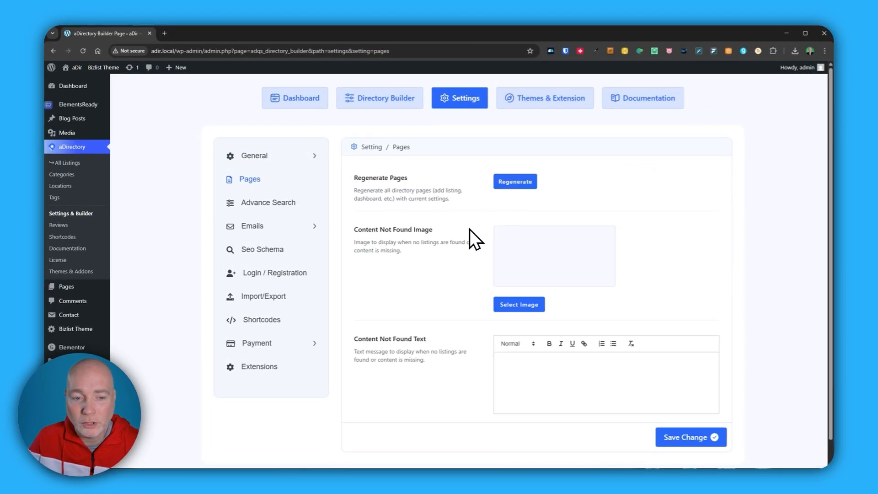
pyautogui.click(237, 211)
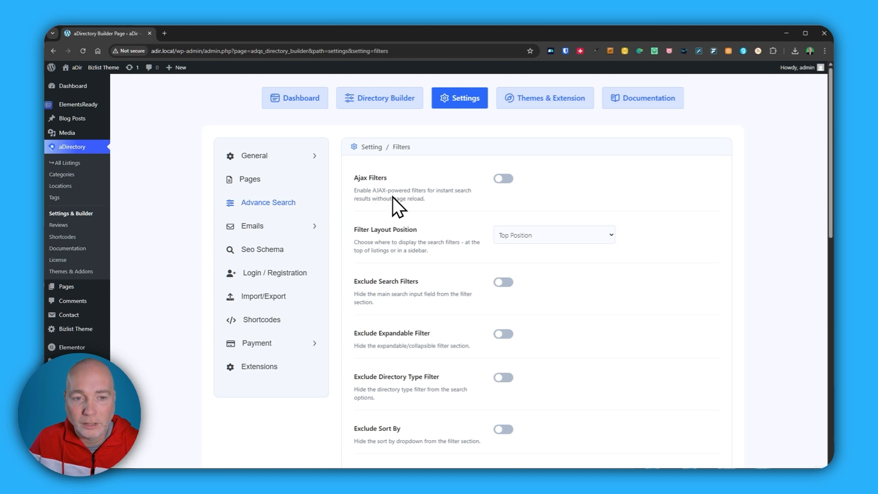
pyautogui.scroll(-4, 472, 201)
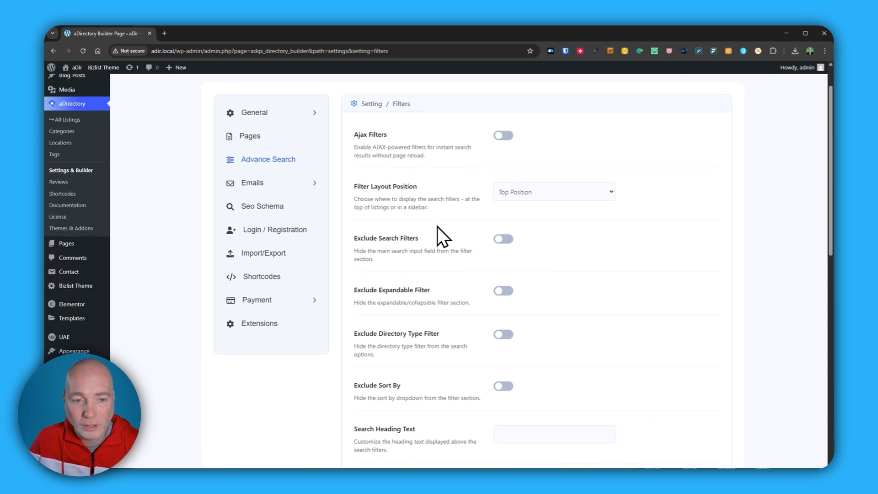
pyautogui.scroll(-7, 377, 210)
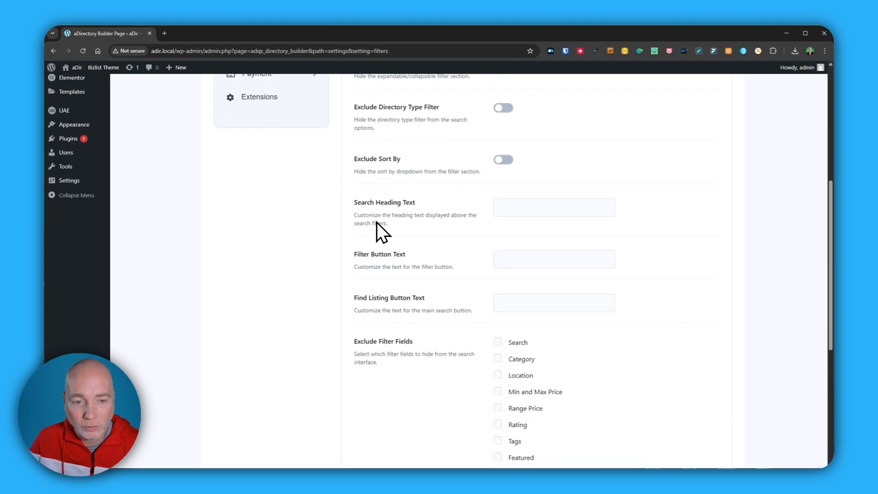
pyautogui.scroll(-2, 398, 307)
pyautogui.scroll(10, 399, 306)
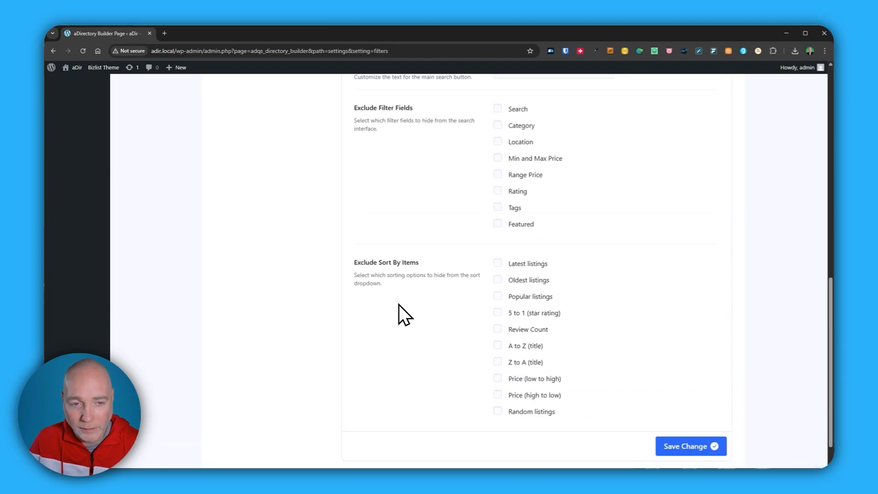
pyautogui.scroll(3, 328, 191)
# - Review the general email settings, including the sender fields and the admin and user notification events
pyautogui.click(259, 227)
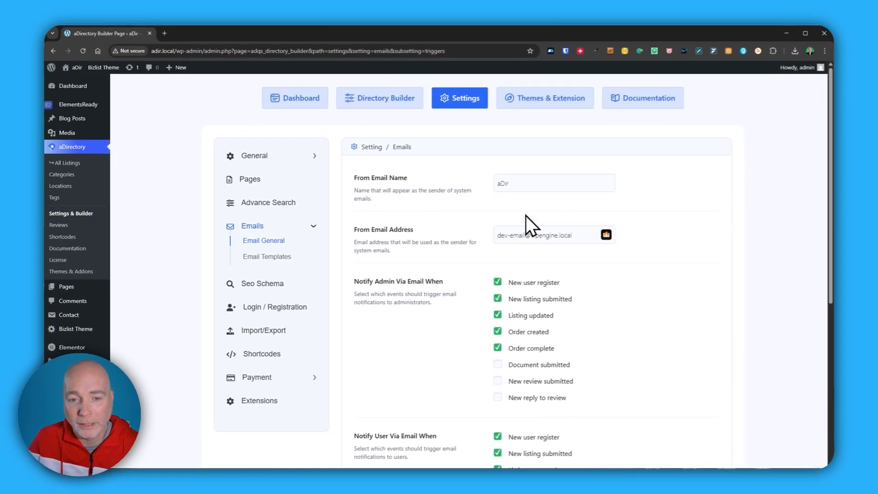
pyautogui.scroll(-2, 429, 226)
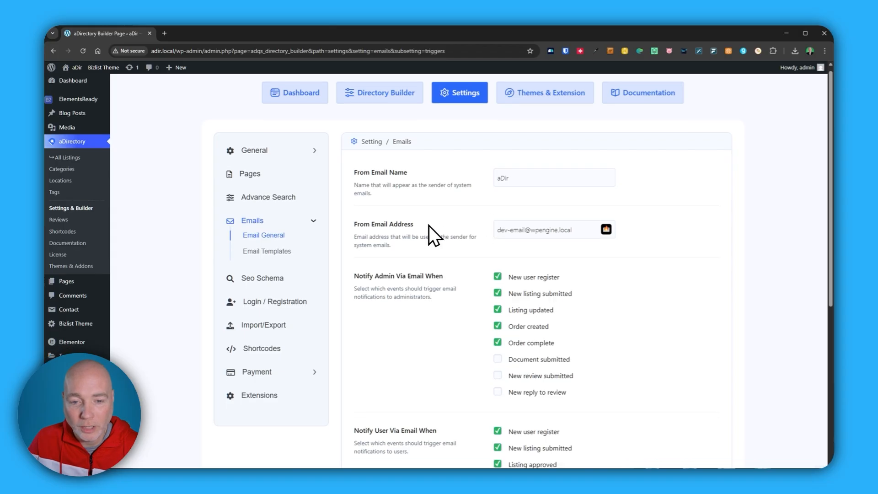
pyautogui.scroll(-3, 517, 210)
pyautogui.scroll(3, 517, 220)
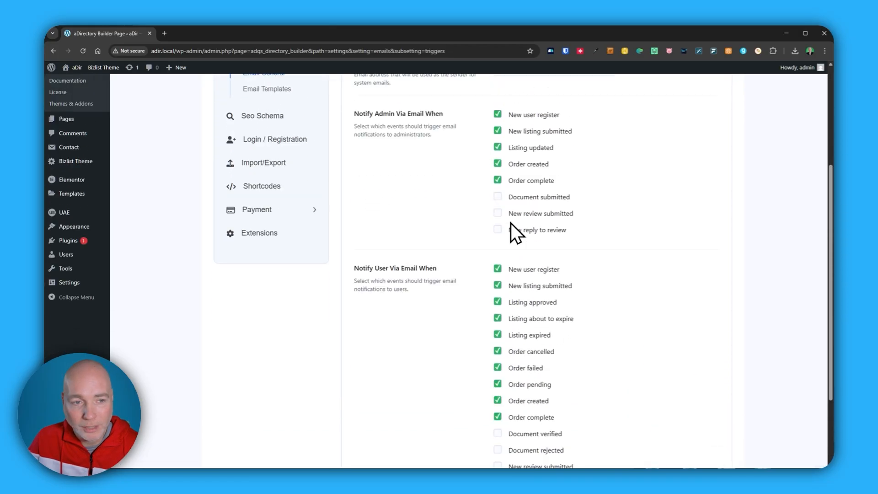
# - Look through the admin email templates for new listings, listing updates, new reviews and review replies
pyautogui.click(274, 194)
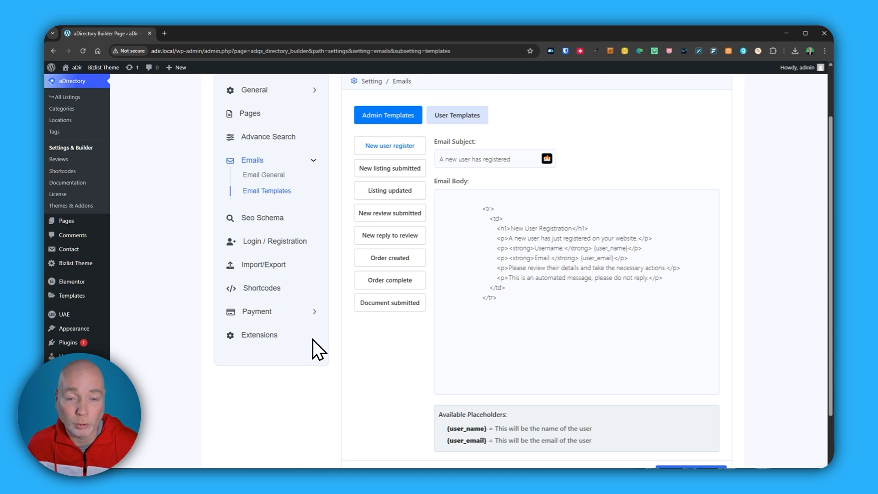
pyautogui.click(389, 168)
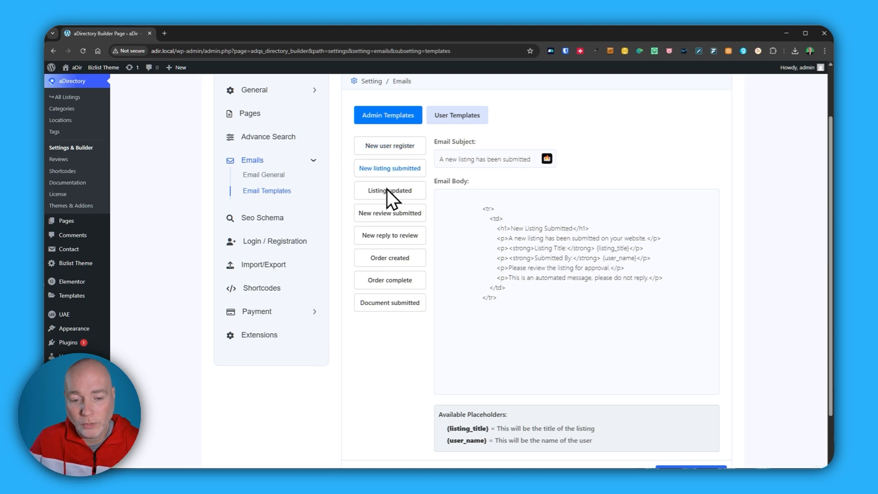
pyautogui.click(381, 197)
pyautogui.click(382, 219)
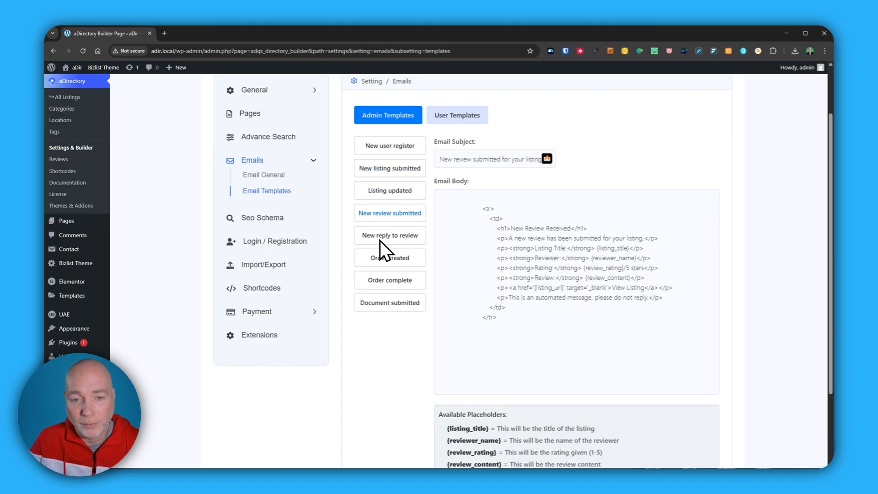
pyautogui.click(390, 237)
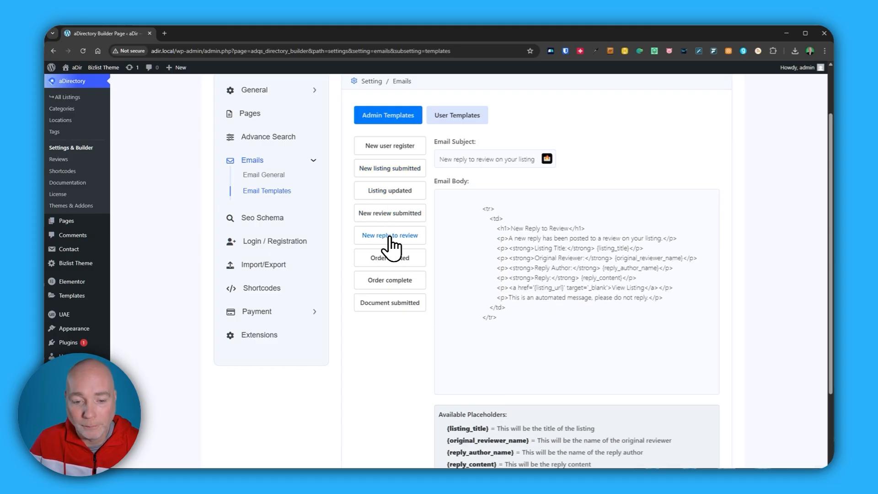
# - Review the Seo Schema, Login / Registration, Import/Export and Shortcodes settings of aDirectory
pyautogui.click(280, 219)
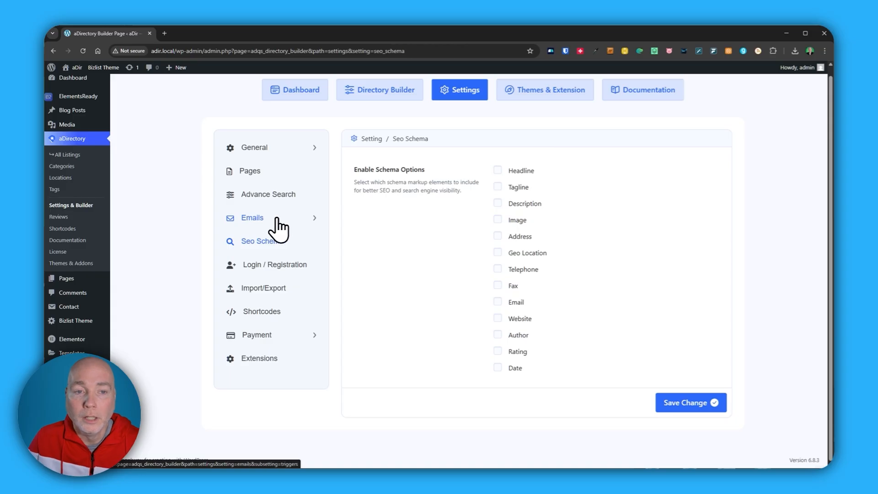
pyautogui.click(270, 265)
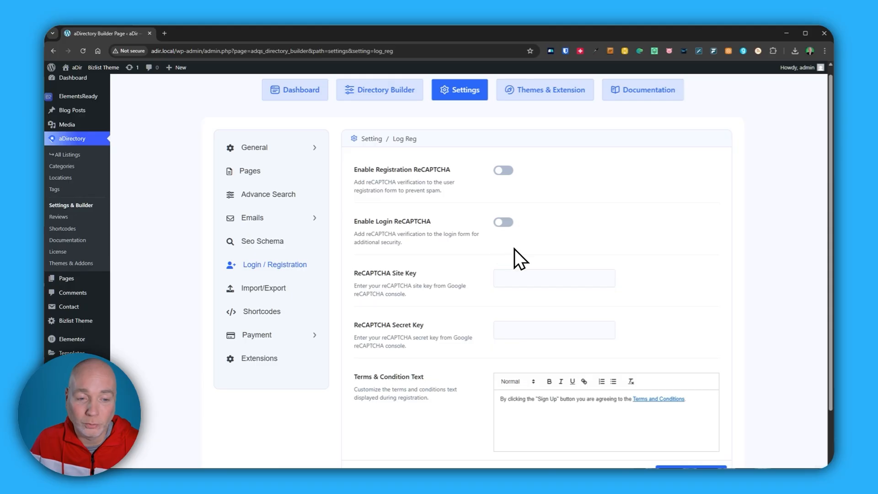
pyautogui.click(277, 291)
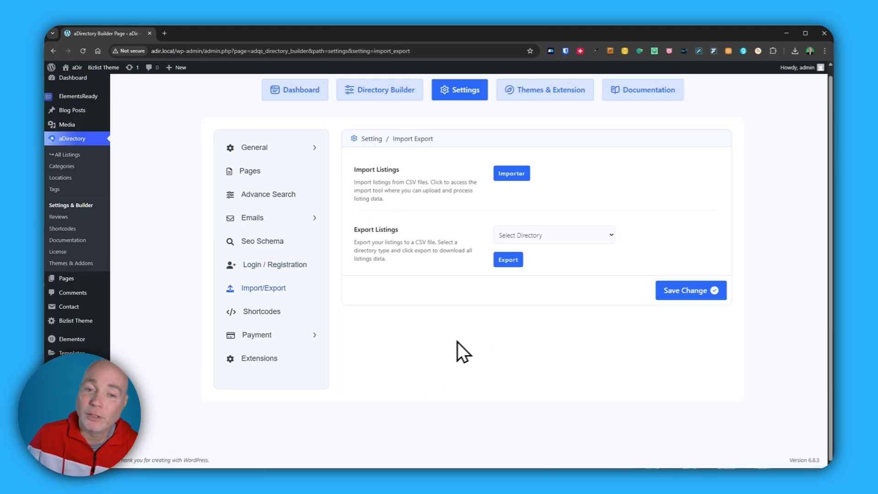
pyautogui.click(524, 238)
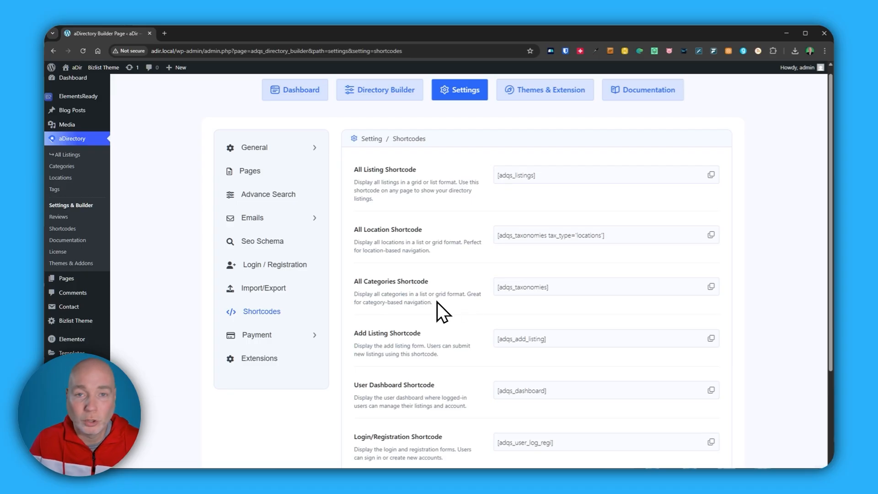
# - Review the Bank Transfer and PayPal payment settings and open the Extensions settings
pyautogui.click(269, 336)
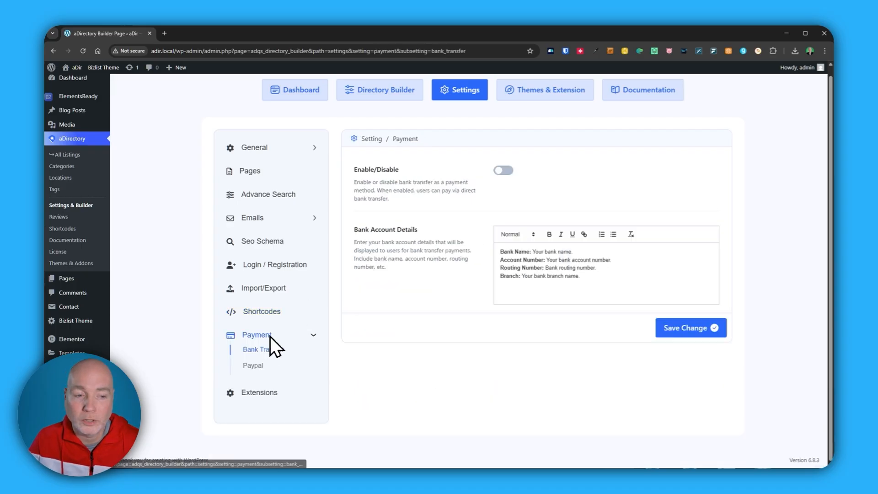
pyautogui.click(252, 366)
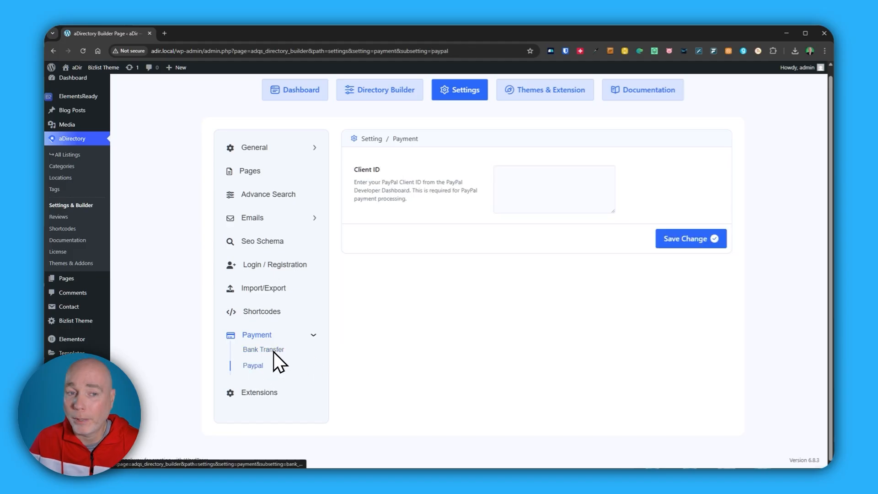
pyautogui.click(259, 393)
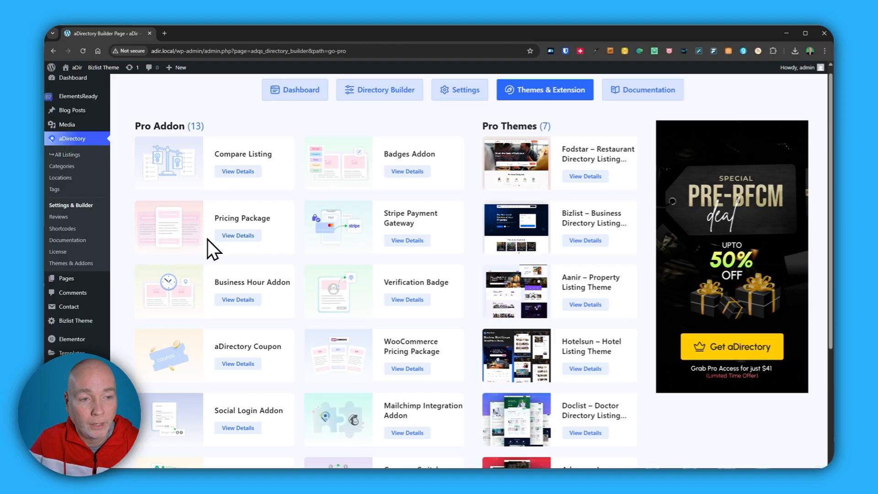
# - Look through the pro add-ons and pro themes offered on the Themes & Extension page
pyautogui.scroll(-1, 226, 237)
pyautogui.scroll(-1, 226, 237)
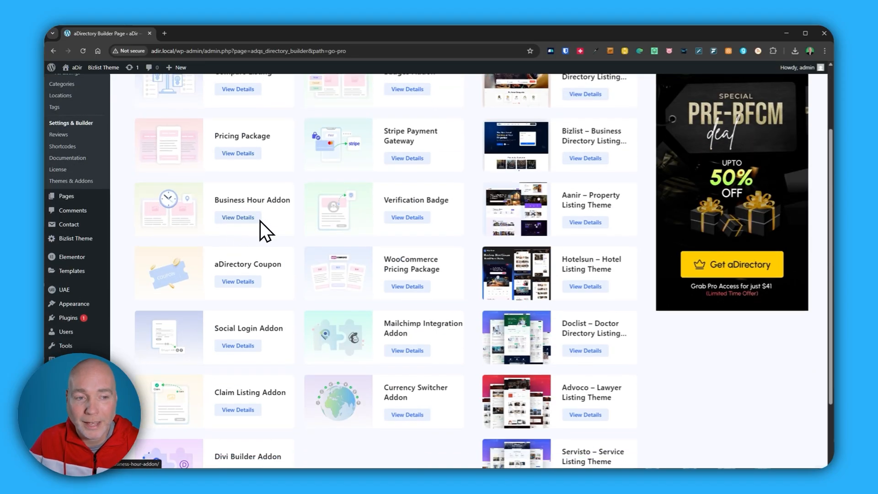
pyautogui.scroll(-1, 408, 220)
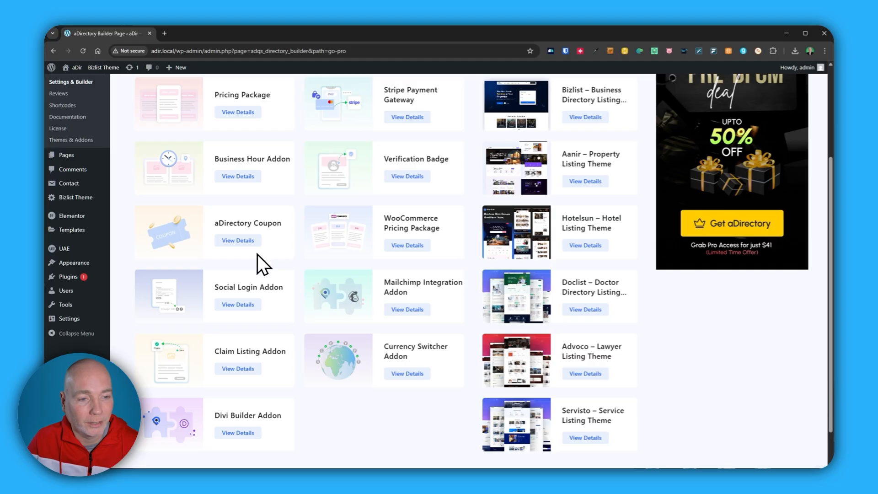
pyautogui.scroll(-1, 265, 291)
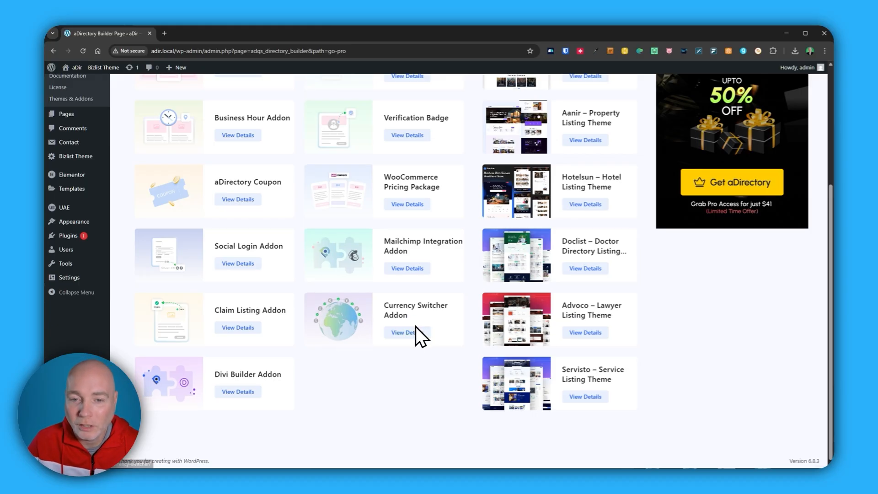
# - Examine the pro themes listed beside the add-ons, including the Bizlist business directory theme
pyautogui.scroll(1, 556, 383)
pyautogui.scroll(3, 556, 383)
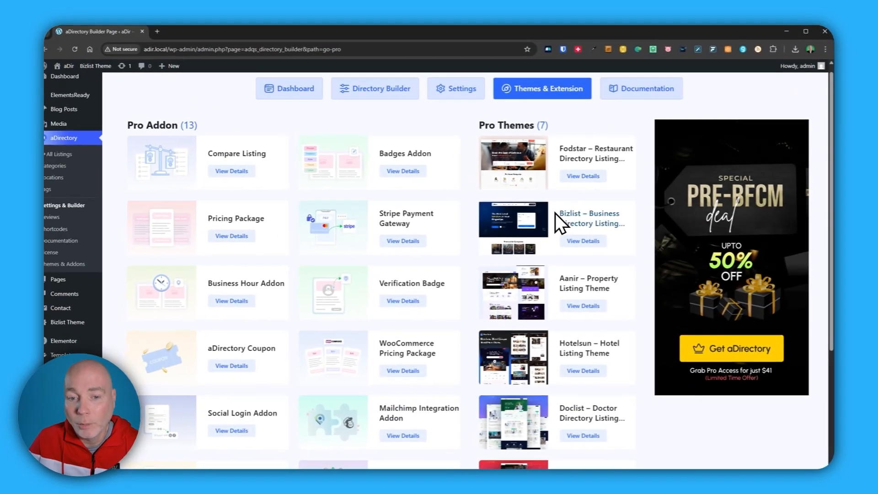
pyautogui.scroll(-3, 549, 254)
pyautogui.scroll(-2, 548, 256)
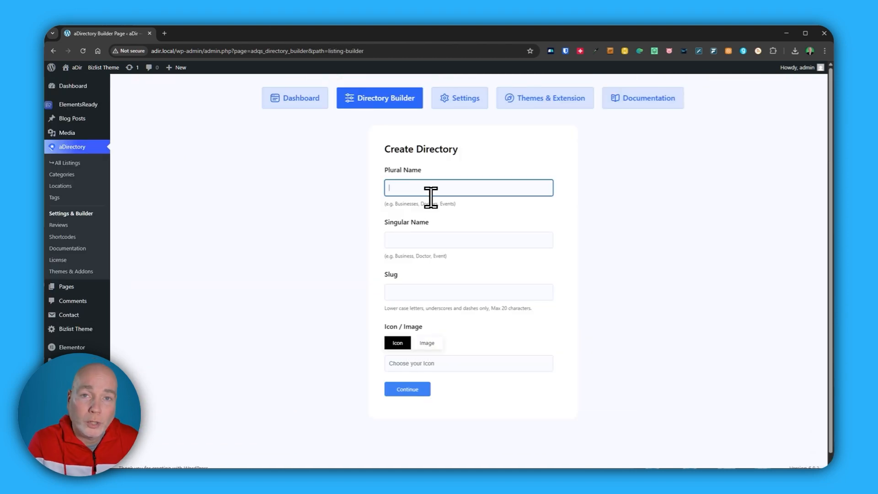
# - Create a directory with the plural name Plumbers, the singular name Plumber and a water drop icon
pyautogui.write('Plumbers')
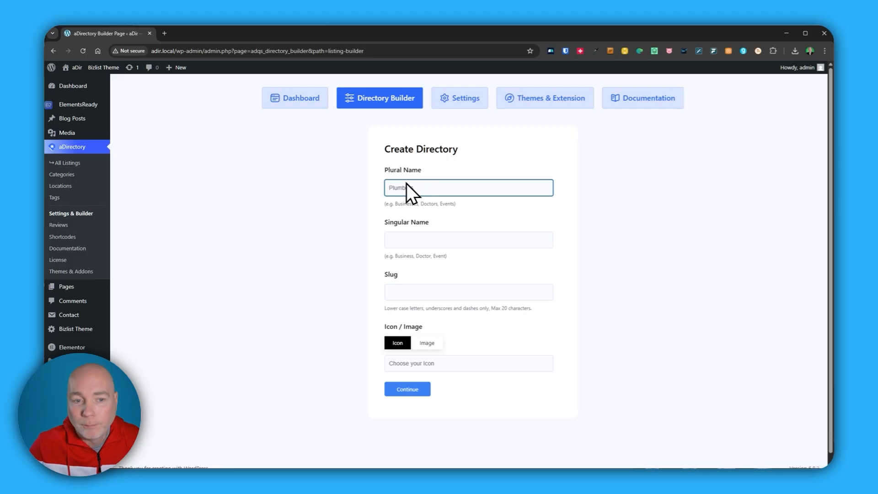
pyautogui.click(416, 247)
pyautogui.write('Plumber')
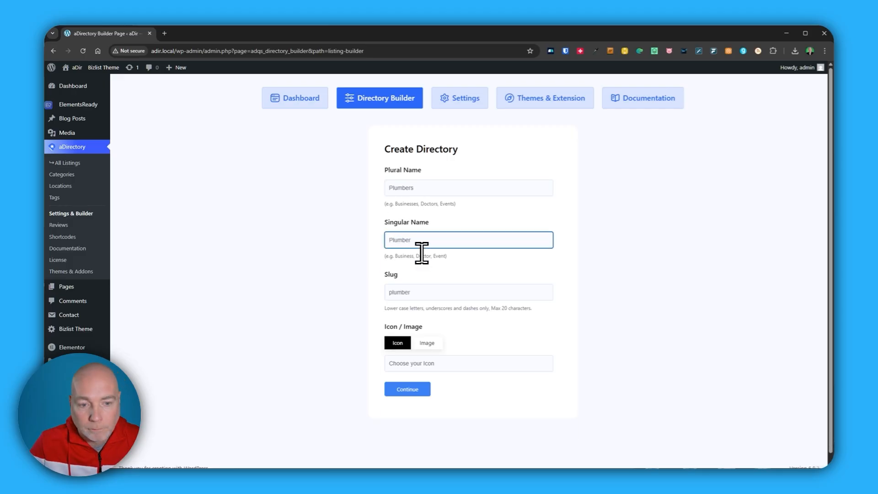
pyautogui.click(398, 344)
pyautogui.click(413, 363)
pyautogui.scroll(-10, 426, 206)
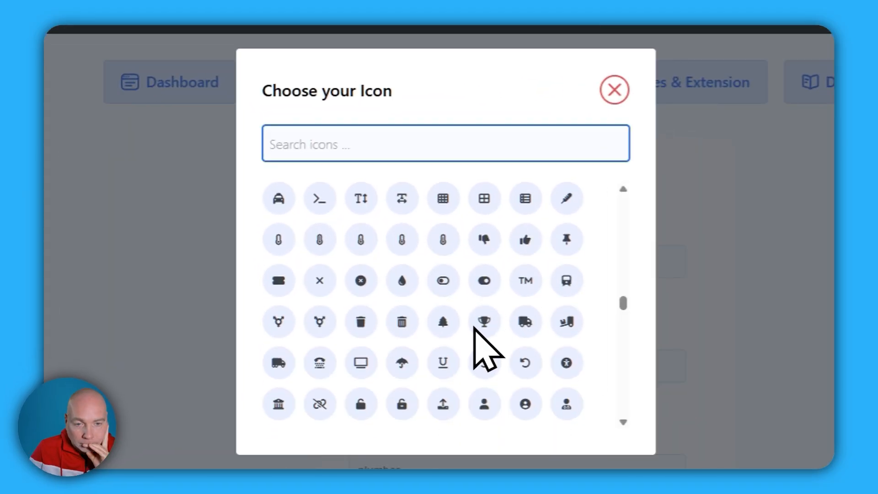
pyautogui.click(402, 281)
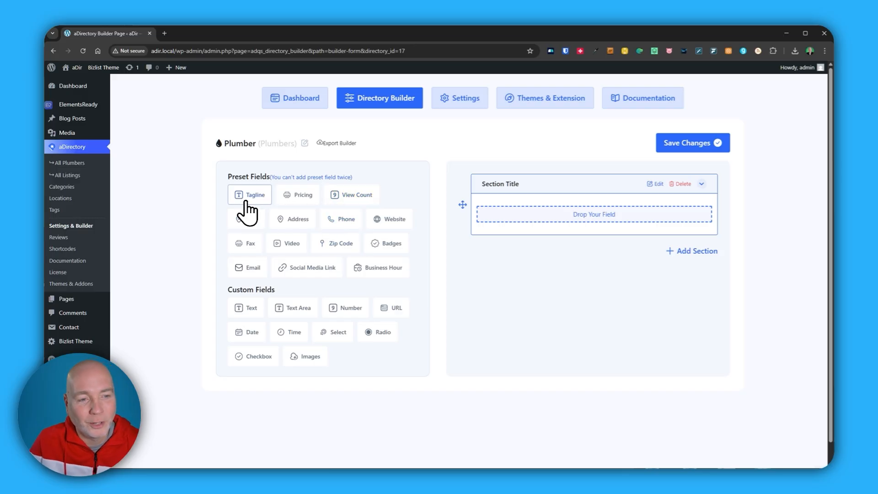
# - Add the Tagline preset field to the first section of the Plumber form and check the field's options
pyautogui.moveTo(248, 202); pyautogui.dragTo(538, 204)
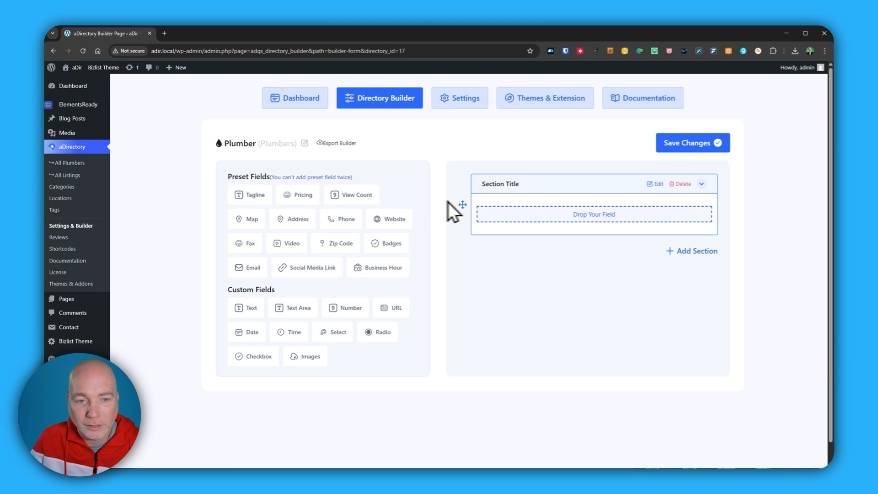
pyautogui.moveTo(254, 197); pyautogui.dragTo(536, 216)
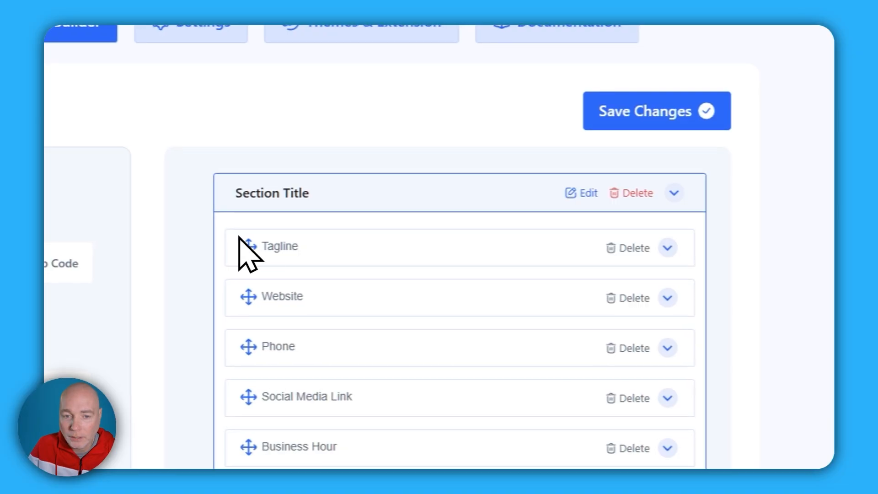
pyautogui.click(668, 248)
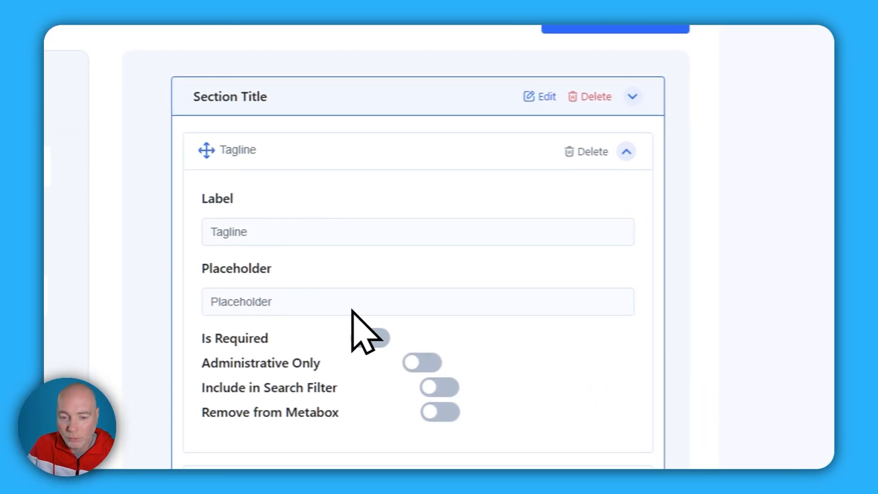
pyautogui.click(625, 152)
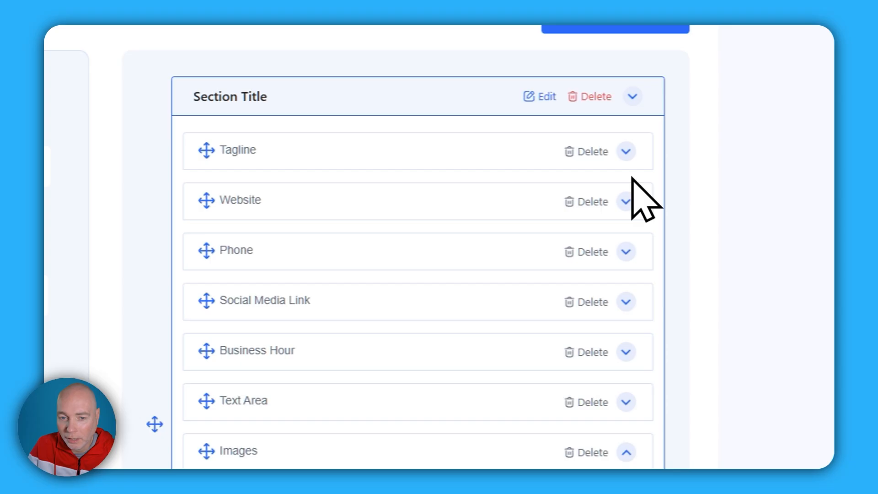
# - Mark the Phone and Business Hour fields of the Plumber form as required
pyautogui.click(624, 252)
pyautogui.click(369, 438)
pyautogui.scroll(-5, 498, 229)
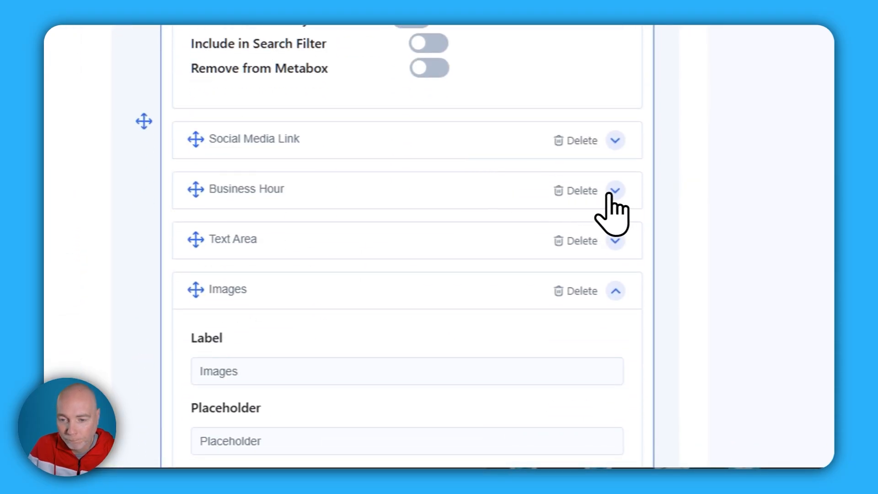
pyautogui.click(614, 191)
pyautogui.click(356, 374)
pyautogui.scroll(-8, 451, 252)
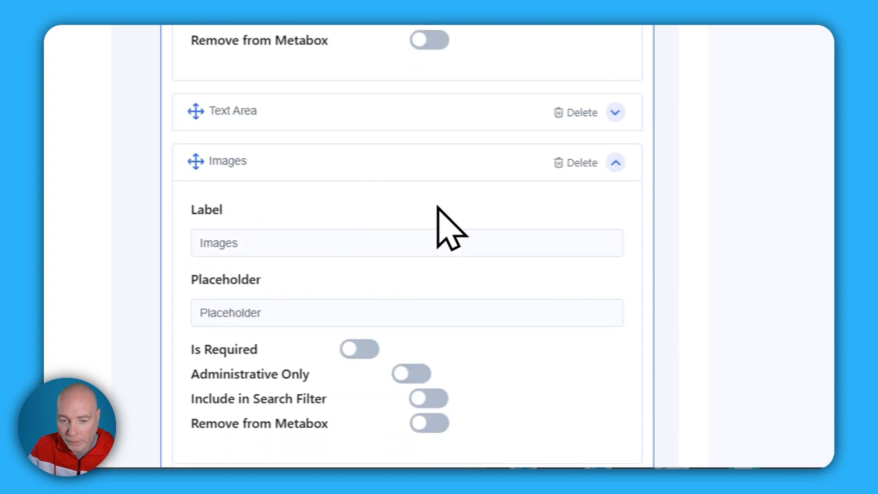
pyautogui.scroll(10, 438, 207)
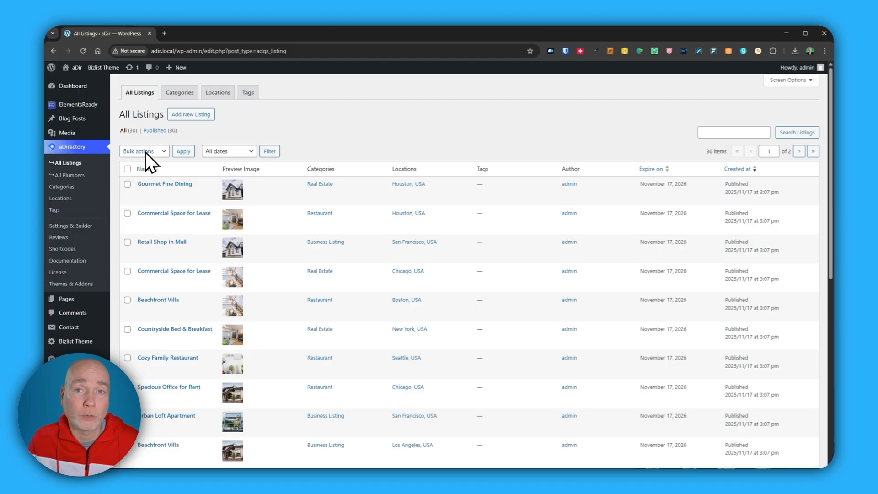
# - Look through the entries under All Listings and All Plumbers, and open the listing categories
pyautogui.scroll(-5, 294, 213)
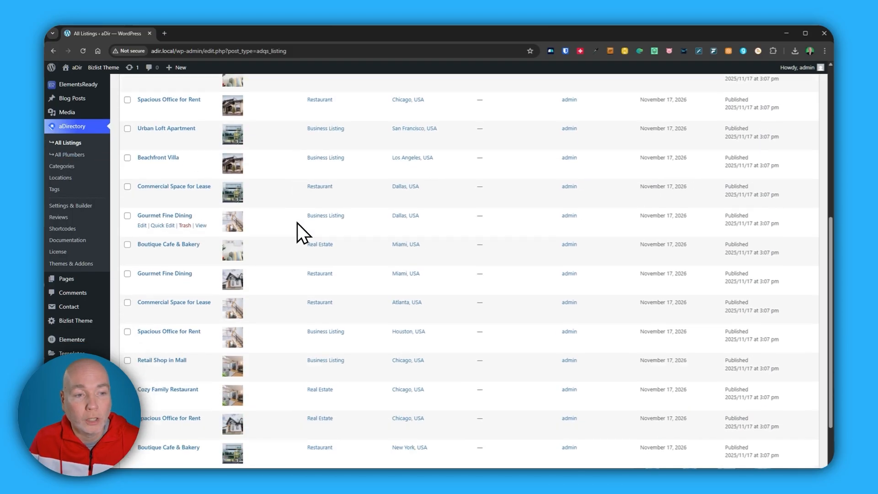
pyautogui.scroll(-2, 297, 224)
pyautogui.scroll(8, 316, 252)
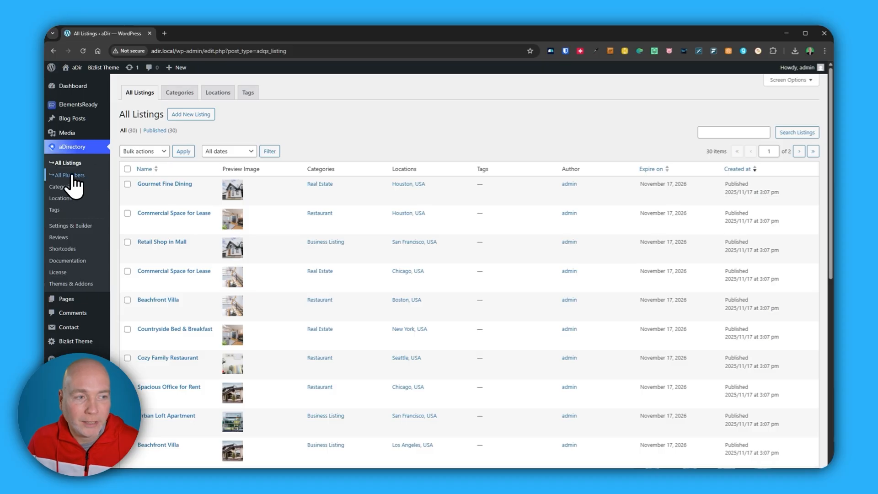
pyautogui.click(102, 226)
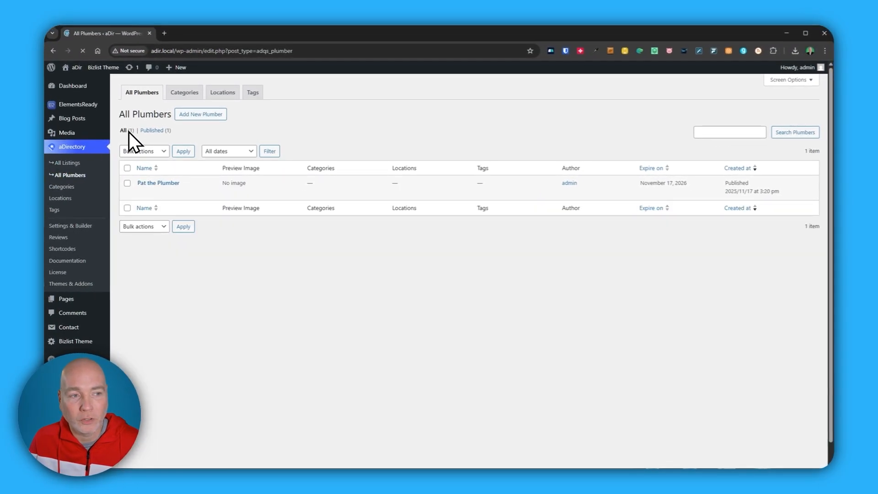
pyautogui.click(70, 163)
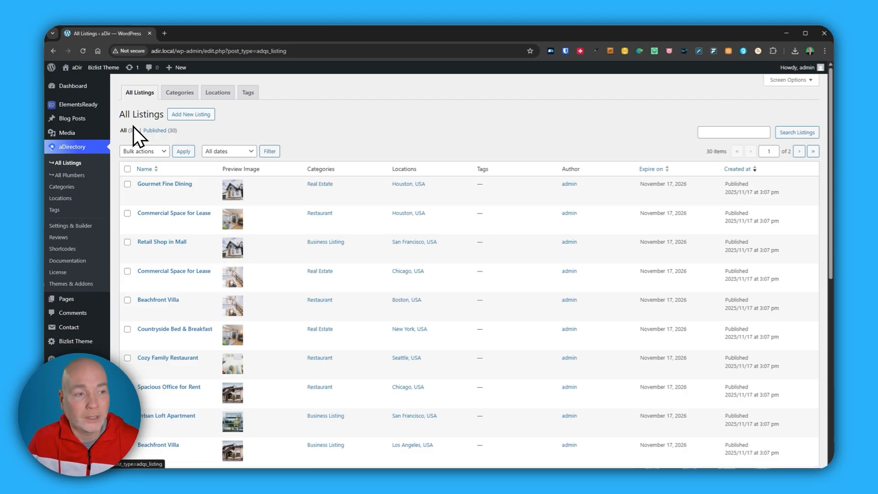
pyautogui.click(63, 187)
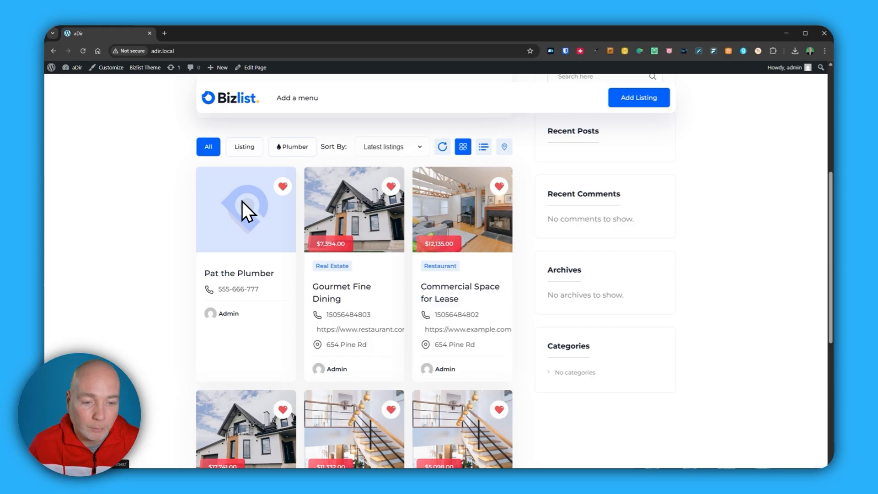
# - Look over the site's homepage, examining the listing cards, search and directory filters, sidebar widgets and pagination
pyautogui.scroll(-4, 210, 259)
pyautogui.scroll(3, 188, 254)
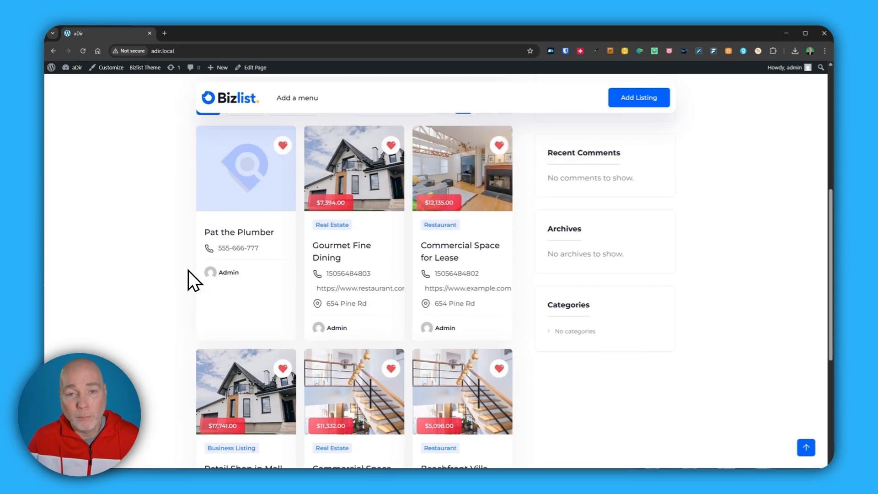
pyautogui.scroll(2, 188, 271)
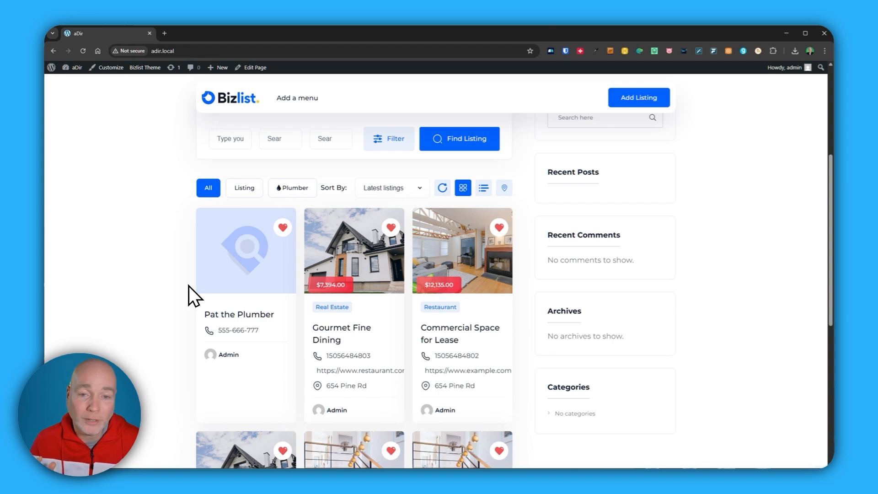
pyautogui.scroll(-3, 412, 281)
pyautogui.scroll(3, 526, 229)
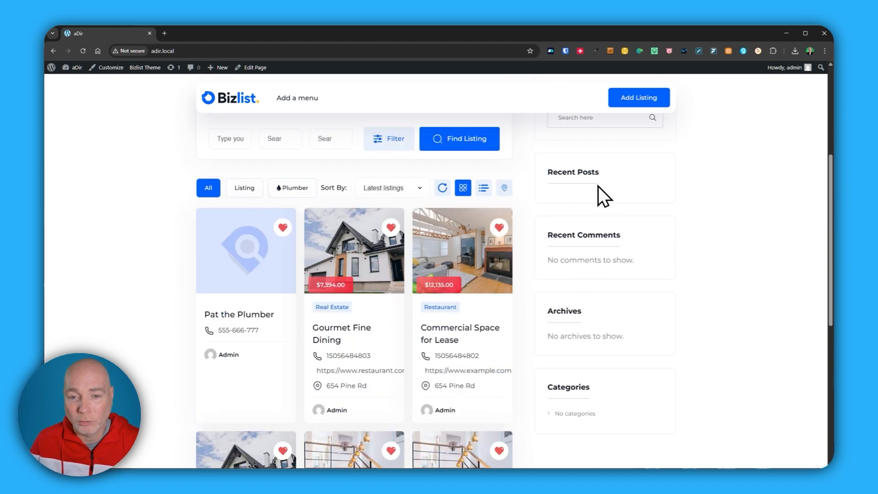
pyautogui.scroll(-2, 618, 284)
pyautogui.scroll(7, 608, 290)
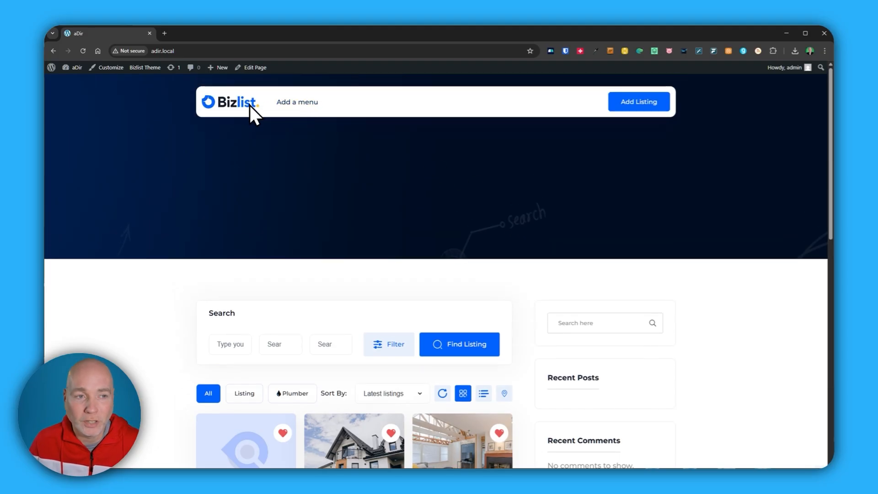
pyautogui.scroll(-10, 304, 160)
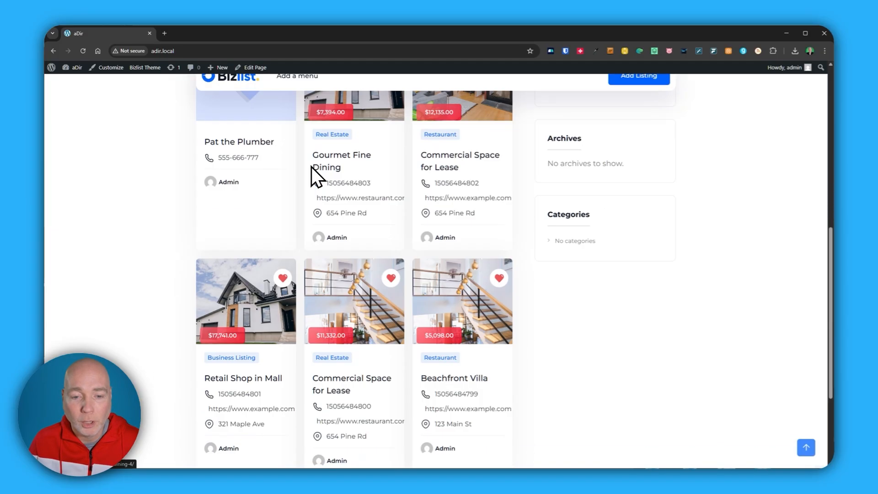
pyautogui.scroll(-2, 344, 237)
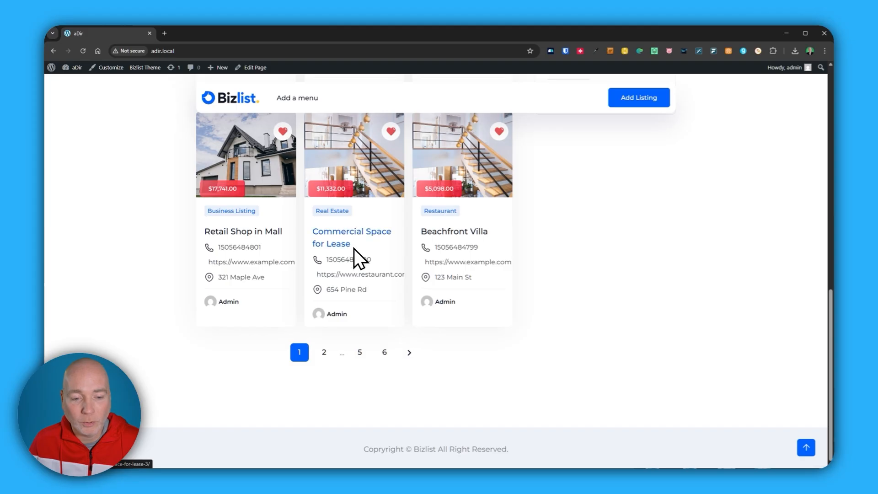
pyautogui.scroll(3, 357, 251)
pyautogui.scroll(5, 361, 254)
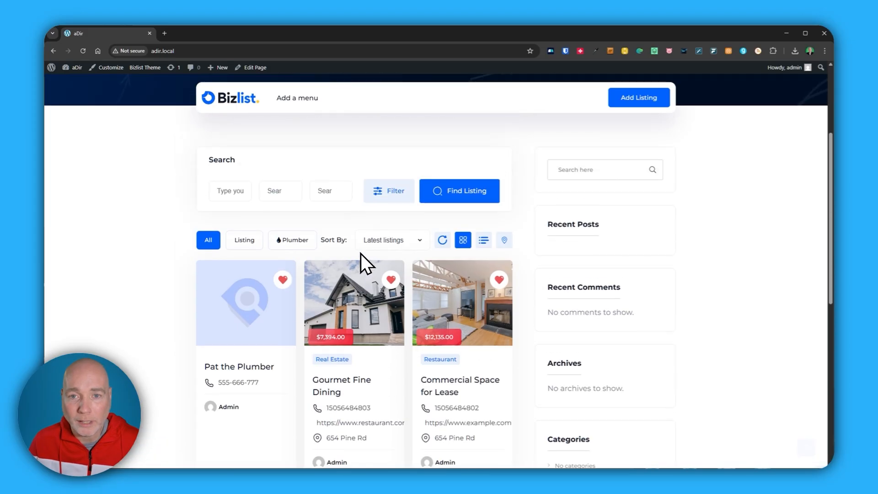
pyautogui.scroll(-2, 359, 266)
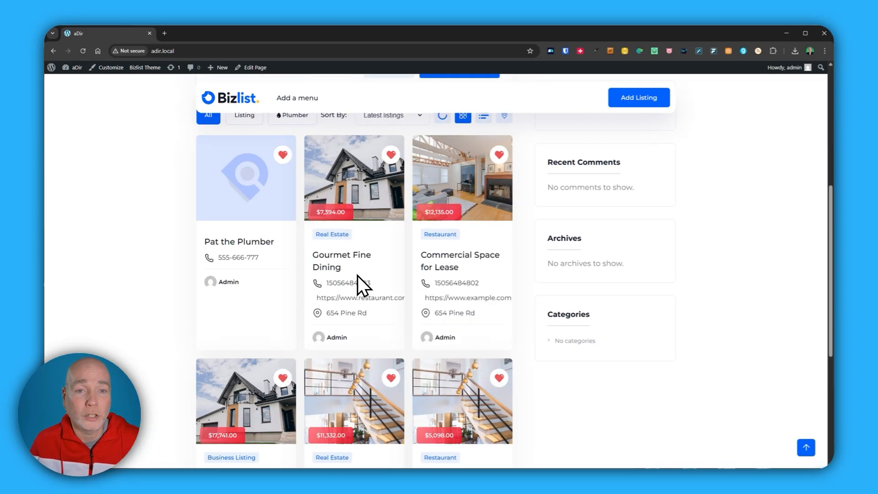